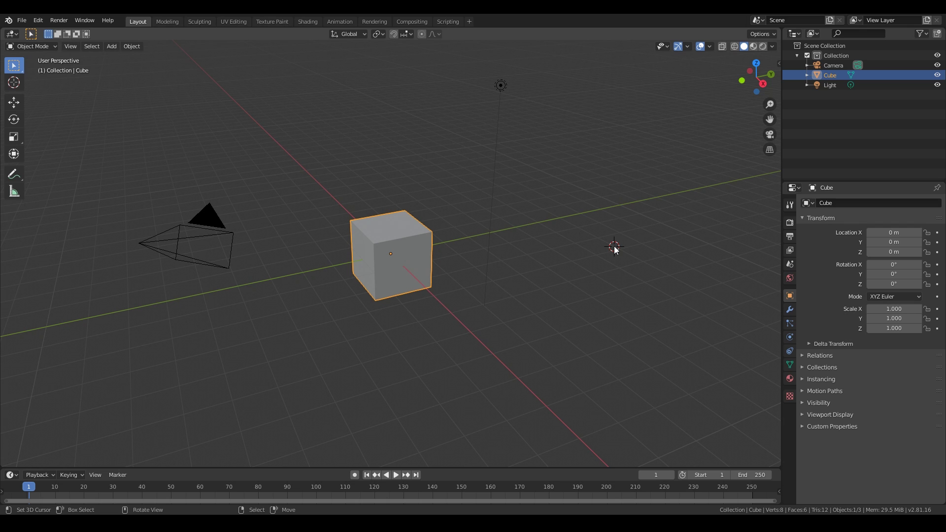
- Apply an edge crease of 1 to all edges of the cube in Edit Mode
key("shift+grave")
key("w")
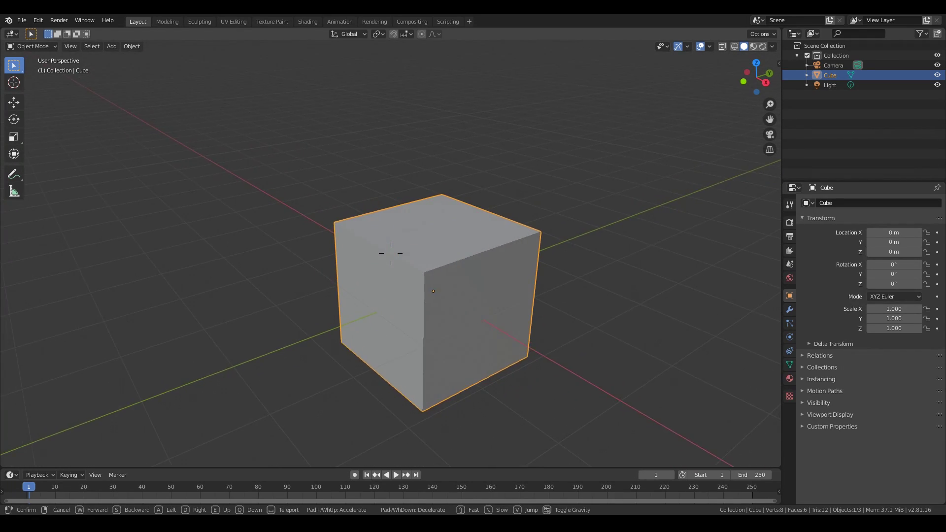
left_click(457, 278)
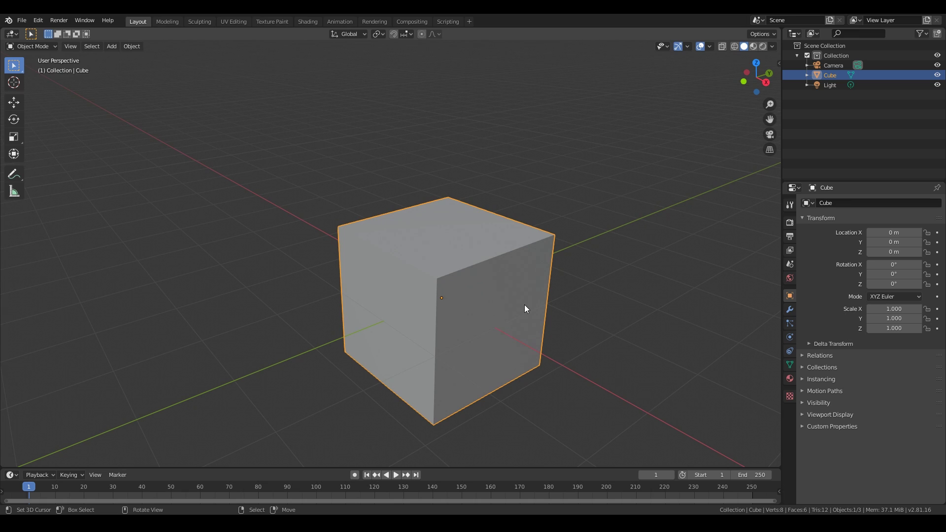
key("Tab")
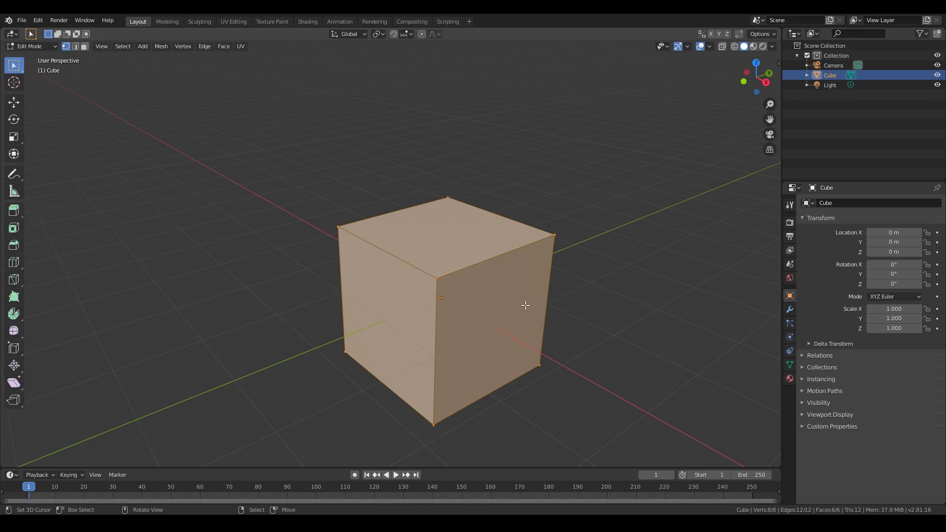
key("shift+e")
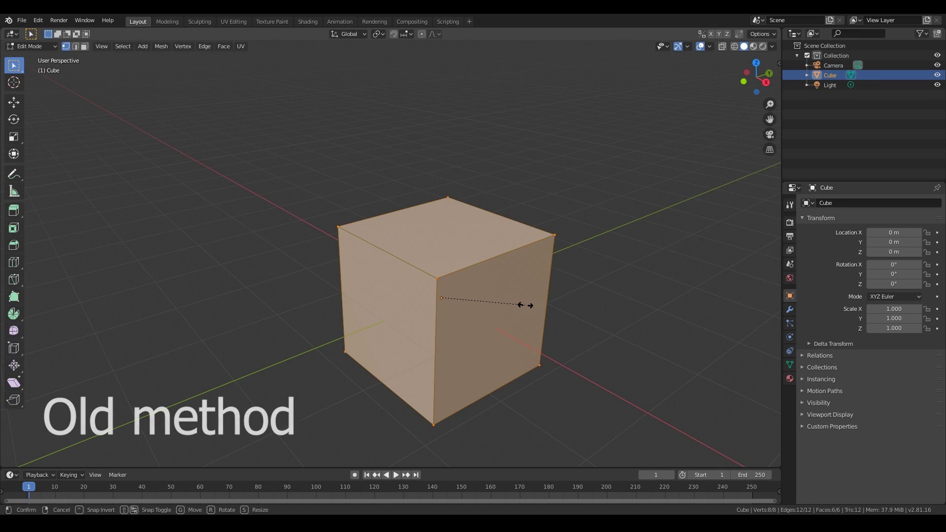
key("1")
key("Return")
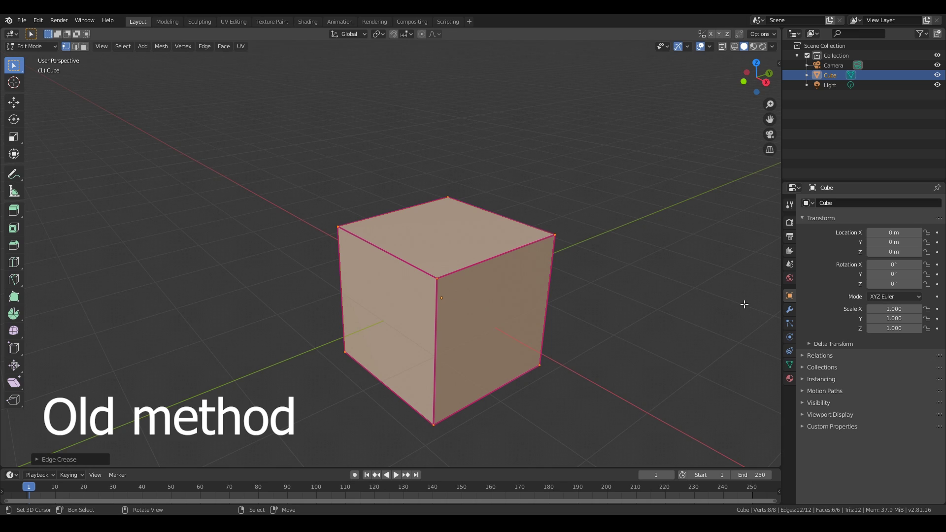
- Add a Subdivision Surface modifier to the cube and set both its Viewport and Render subdivisions to 5
left_click(790, 311)
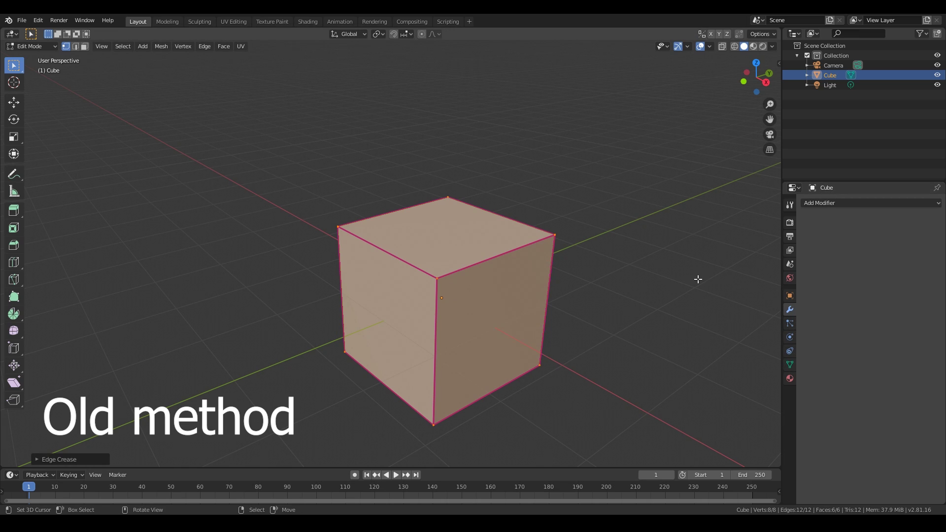
left_click(855, 203)
left_click(787, 367)
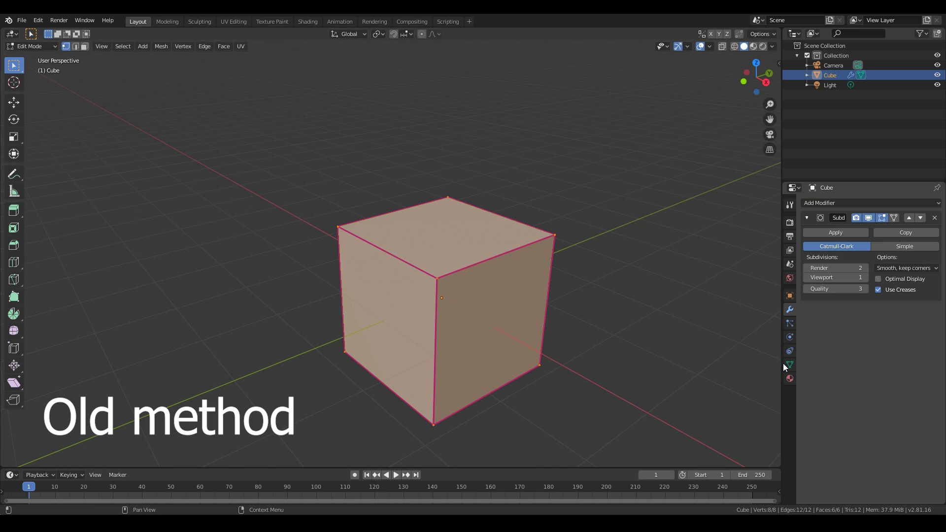
left_click(866, 277)
left_click(865, 277)
left_click(865, 277)
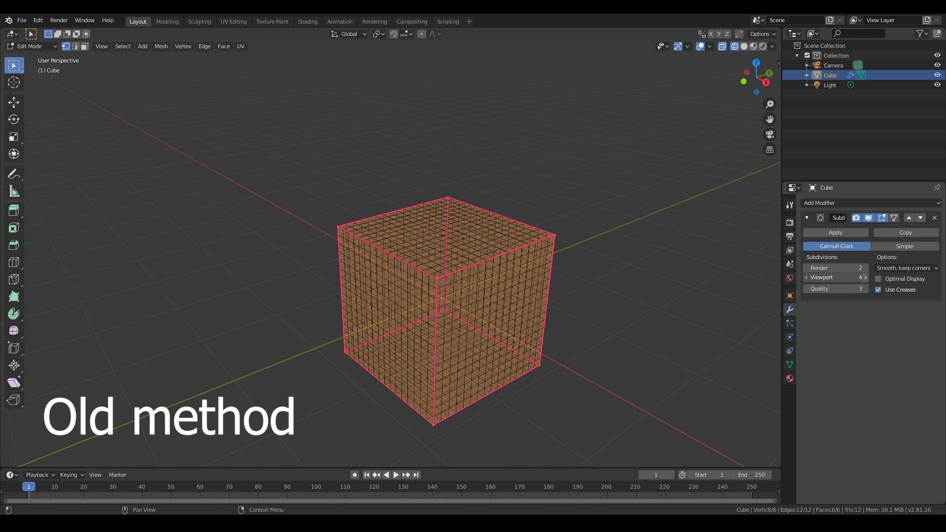
left_click(865, 277)
left_click(865, 268)
left_click(865, 267)
left_click(866, 267)
- Apply Shade Smooth to all of the cube's faces and return to Object Mode
key("ctrl+f")
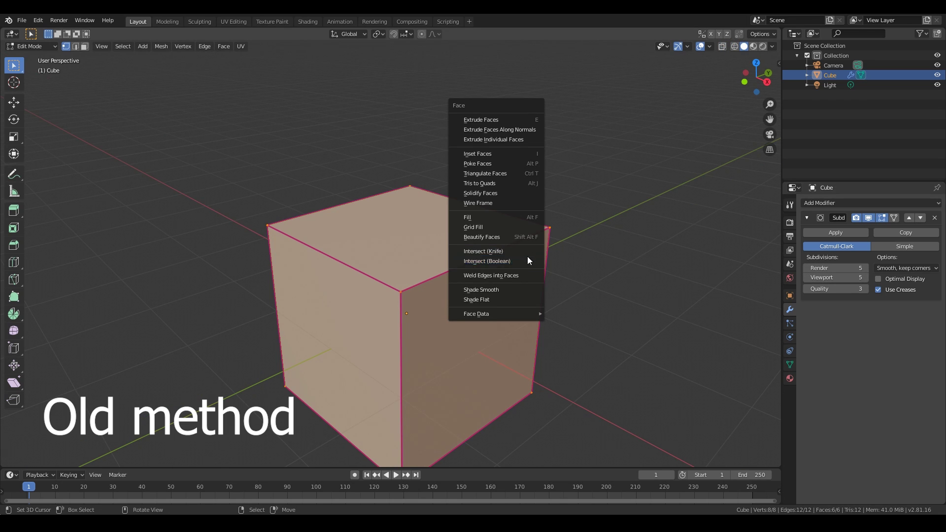
left_click(513, 289)
key("Tab")
- Examine the cube's smoothed edges and front corner up close from several distances
key("shift+grave")
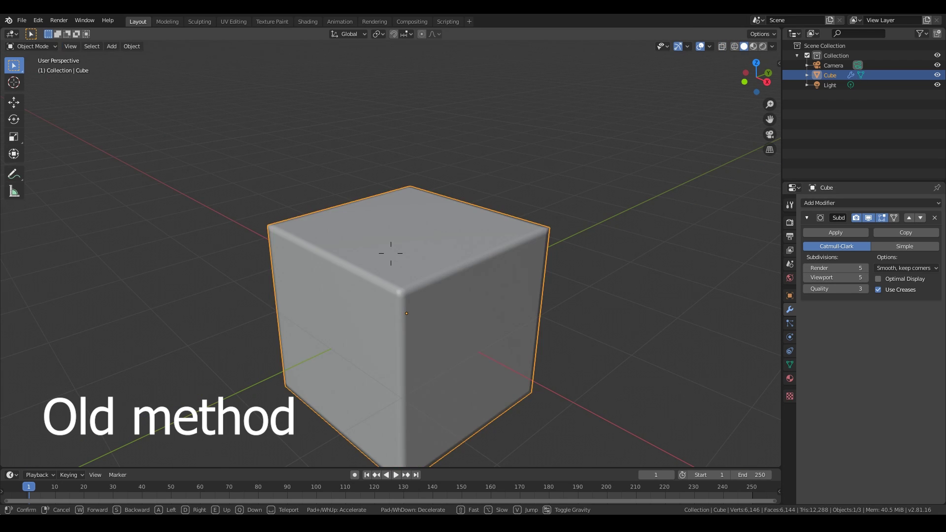
key("w")
key("s")
left_click(434, 315)
middle_click_drag(435, 319, 419, 310, "ctrl")
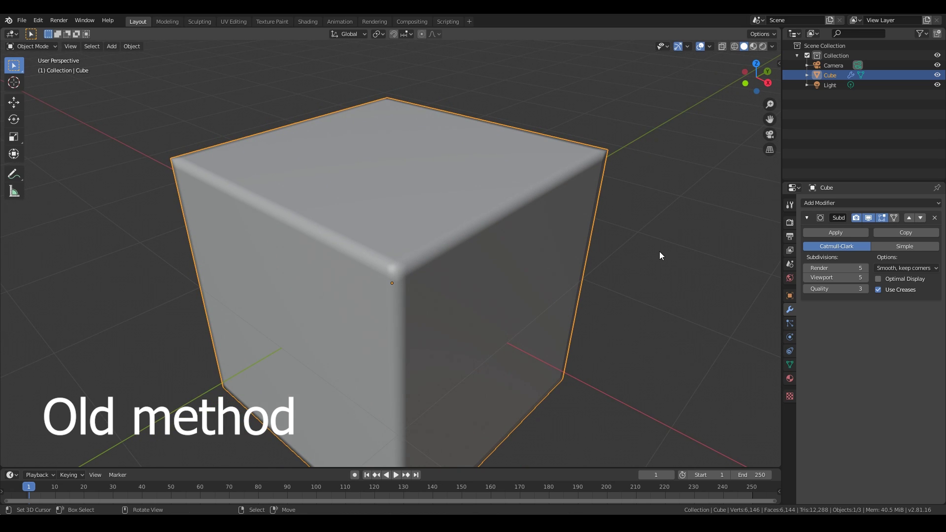
key("shift+grave")
key("s")
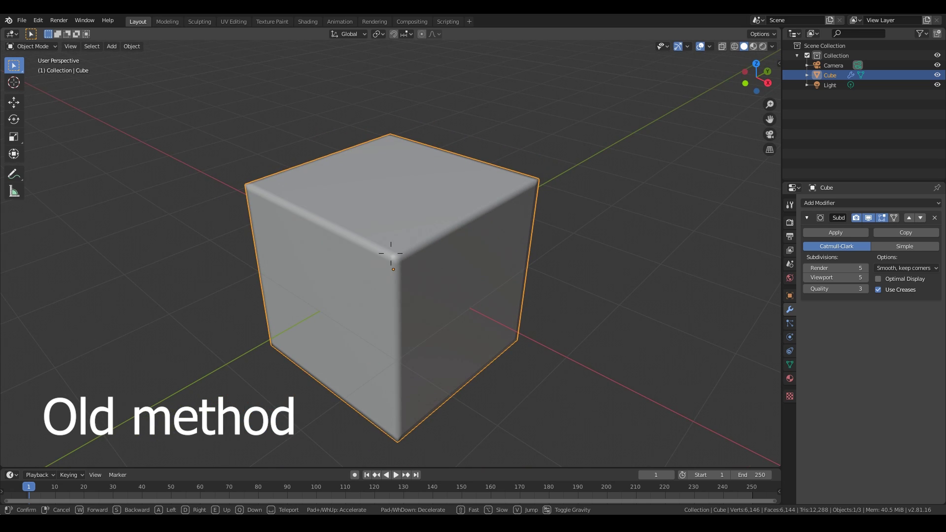
key("w")
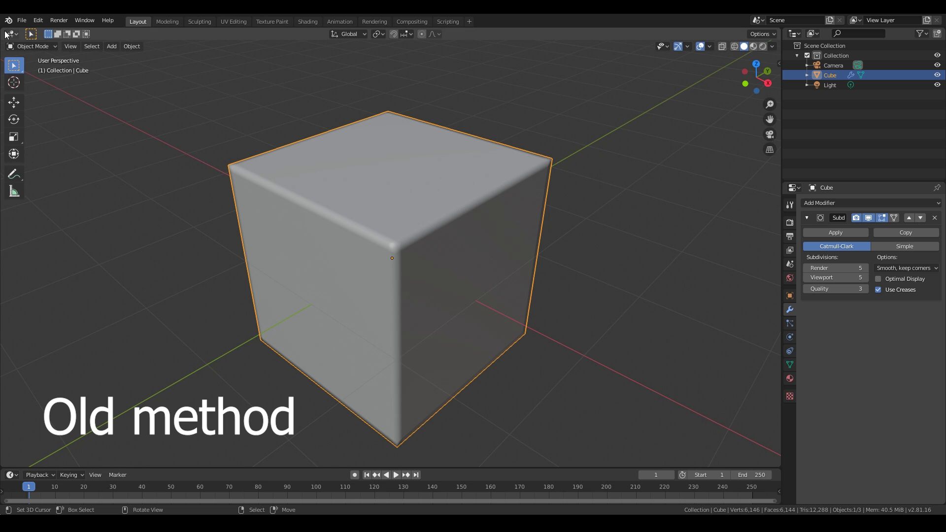
- Split the 3D viewport into two areas and turn one of them into a Shader Editor
left_click_drag(7, 34, 479, 231)
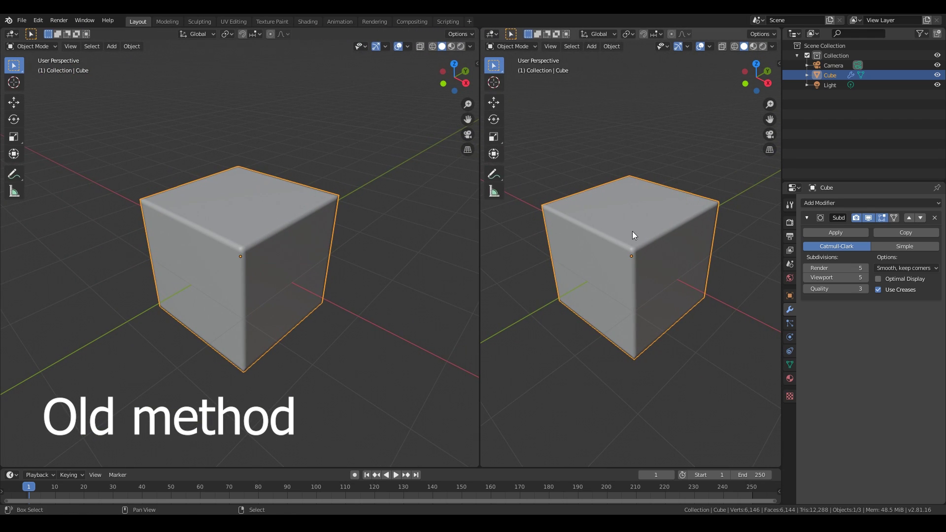
key("shift+grave")
key("w")
key("s")
left_click(630, 254)
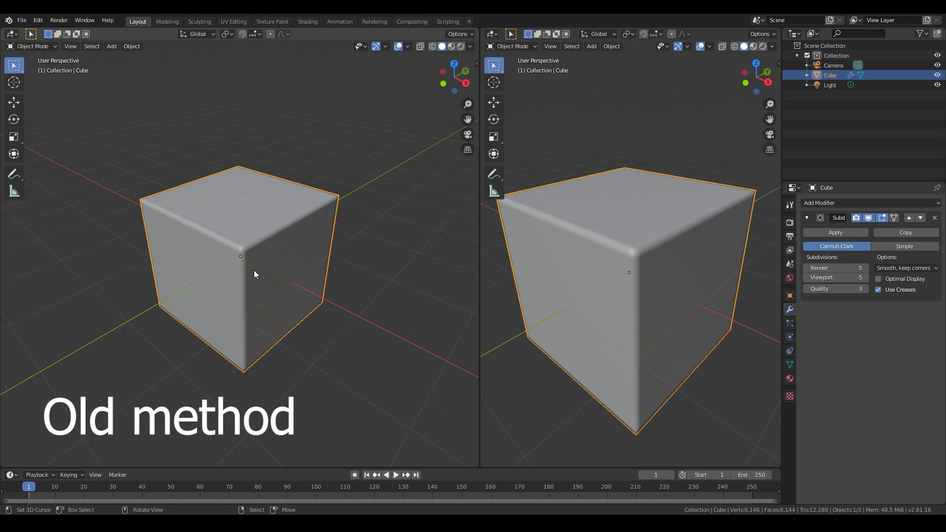
left_click(12, 34)
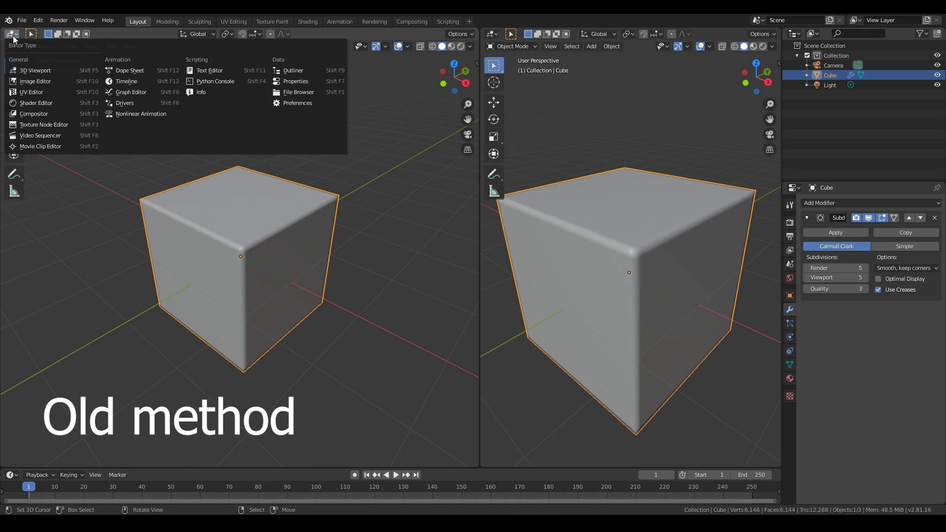
left_click(69, 103)
- Add a Geometry node and connect its Pointiness output to the Principled BSDF's Base Color
key("shift+a")
mouse_move(100, 121)
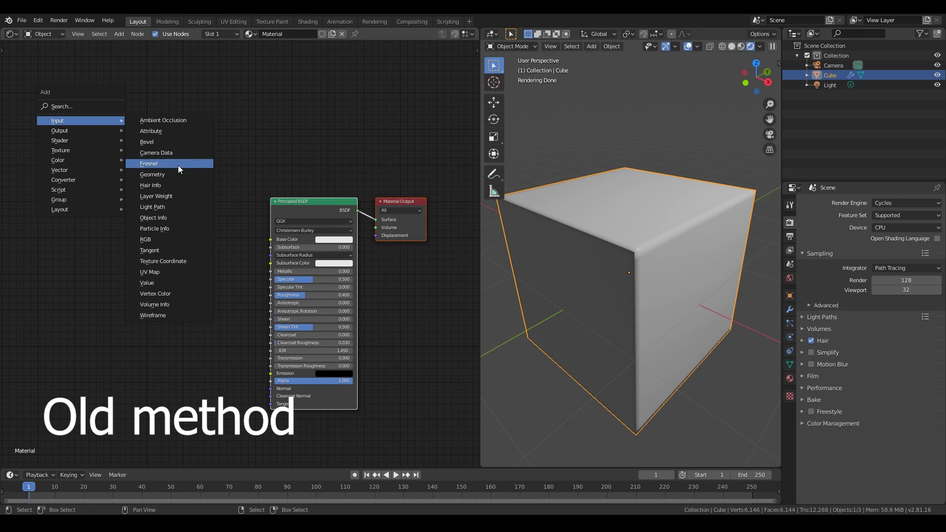
left_click(175, 175)
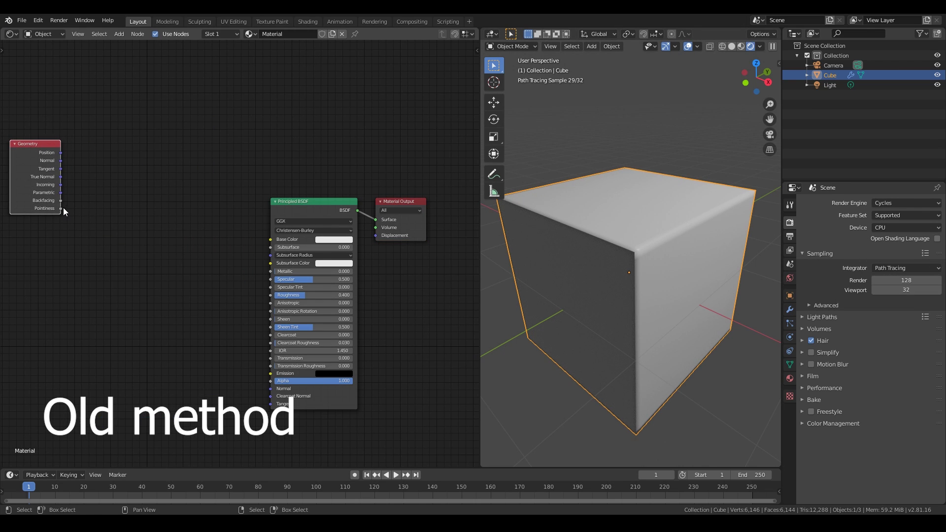
scroll(77, 213, "up", 3)
middle_click_drag(77, 214, 310, 242)
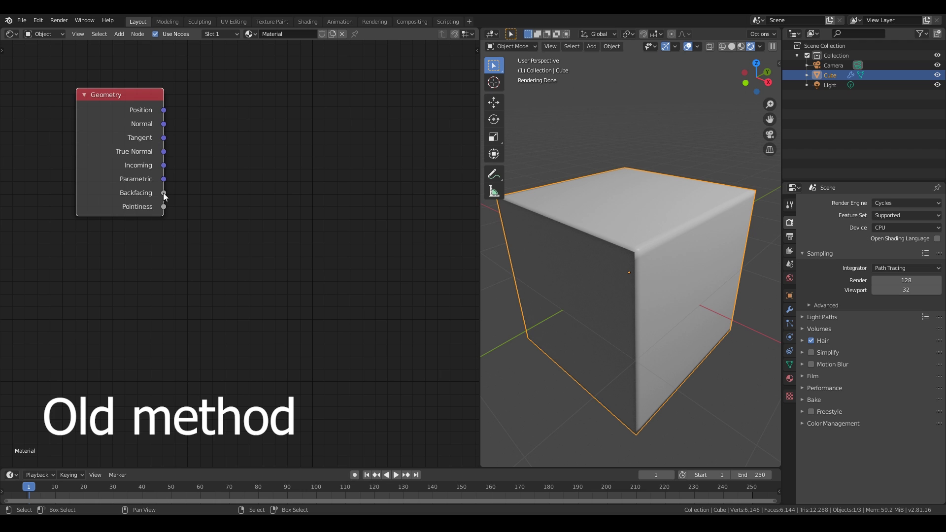
scroll(265, 287, "down", 5)
middle_click_drag(312, 300, 206, 284)
left_click_drag(84, 206, 310, 239)
- Insert a ColorRamp node into the link between Pointiness and Base Color
key("shift+a")
mouse_move(197, 308)
left_click(289, 332)
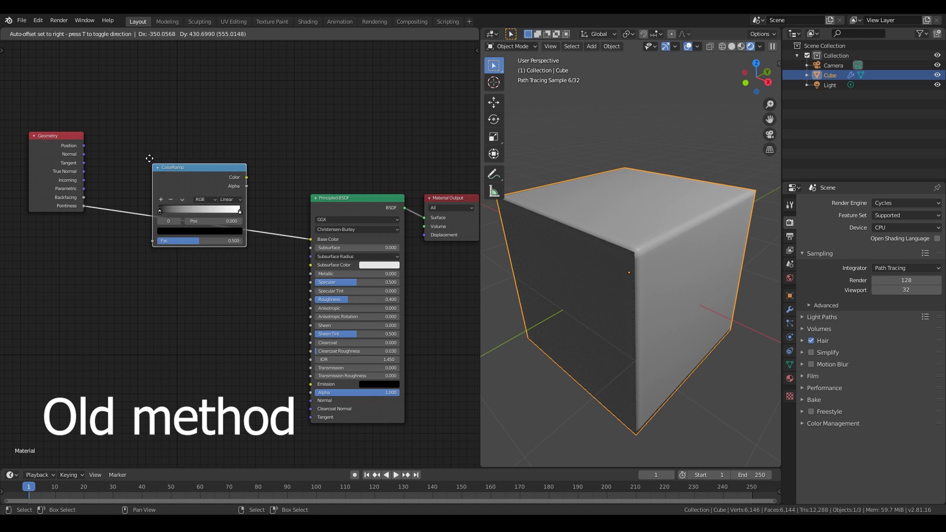
left_click(144, 149)
- Move the ColorRamp's black stop to about 0.505 and lighten its color to mid grey
left_click_drag(156, 204, 194, 202)
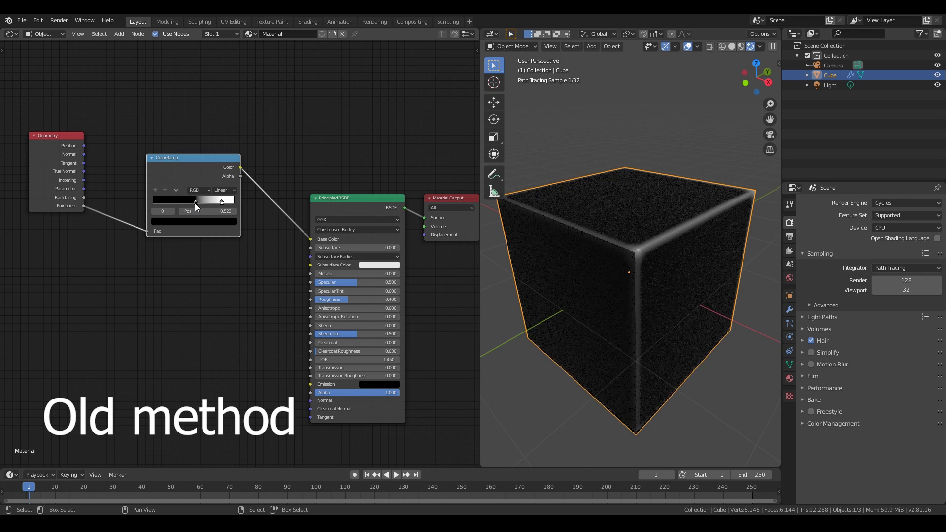
left_click(196, 222)
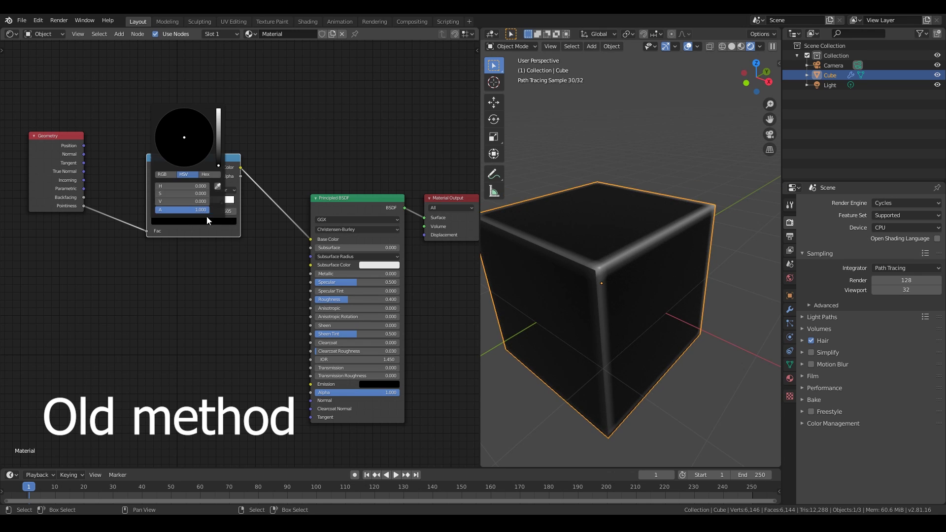
left_click(217, 135)
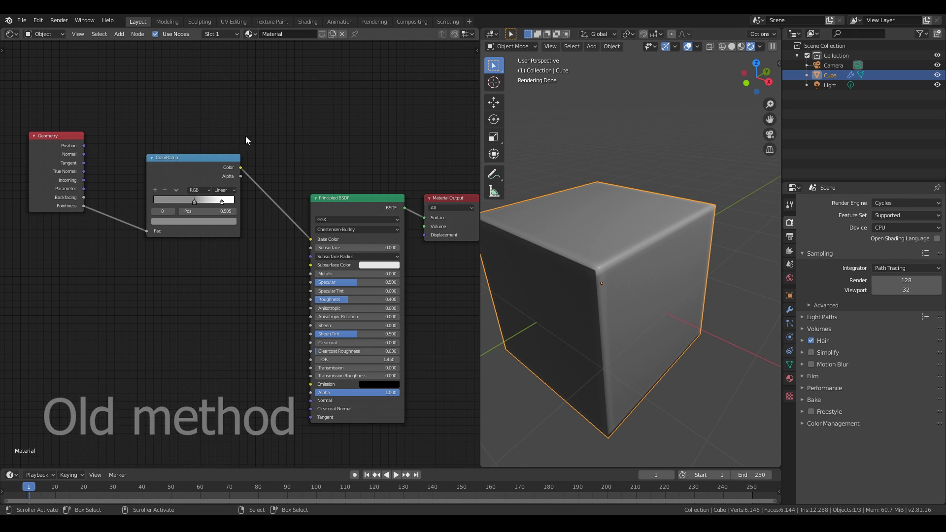
left_click(202, 162)
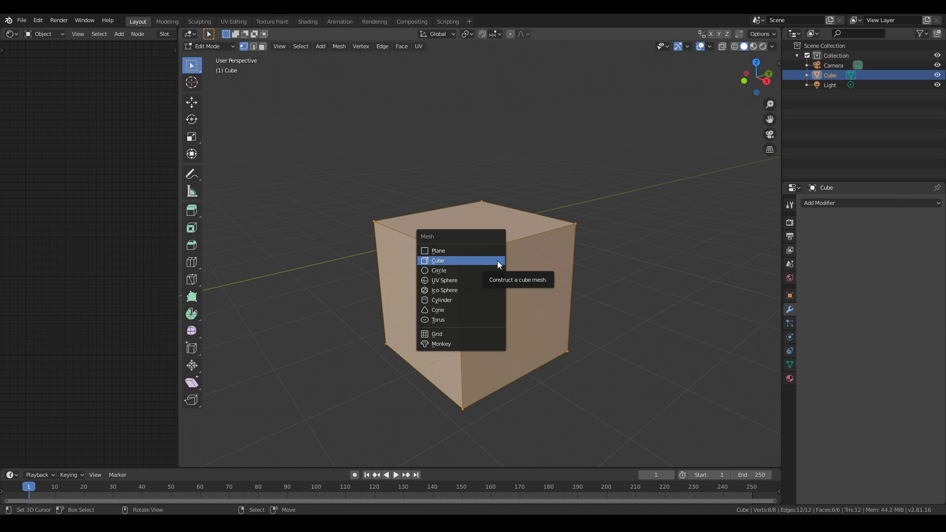
- Add a small cube across the large cube's upper edge and subtract it with Intersect (Boolean)
left_click(498, 260)
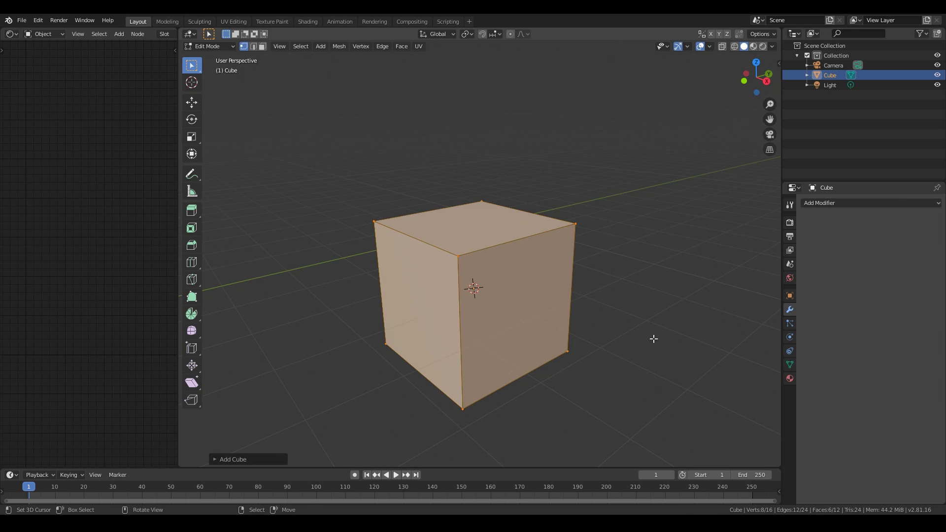
key("shift+a")
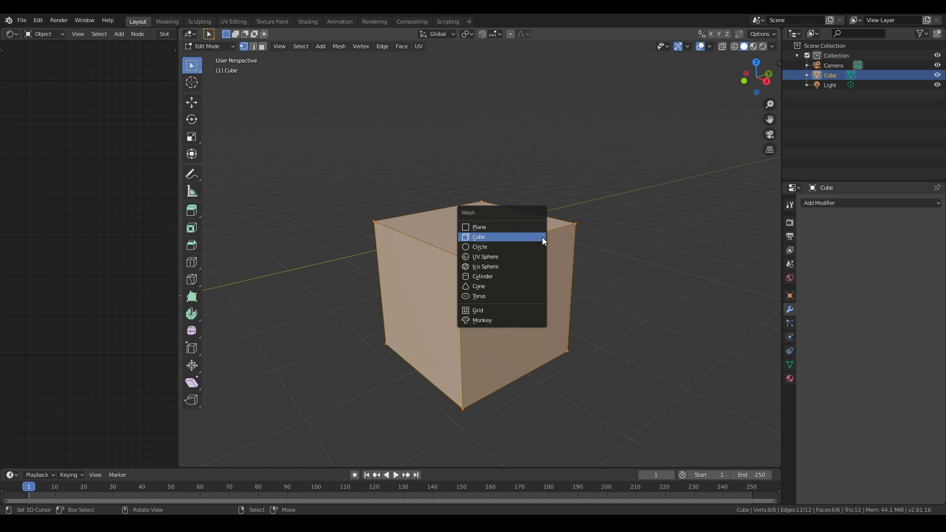
left_click(502, 237)
key("s")
left_click(590, 270)
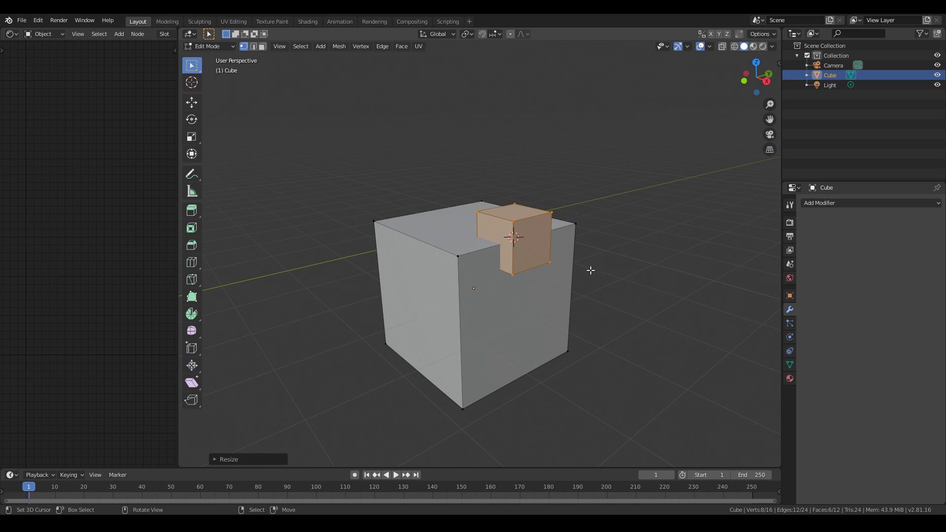
key("ctrl+f")
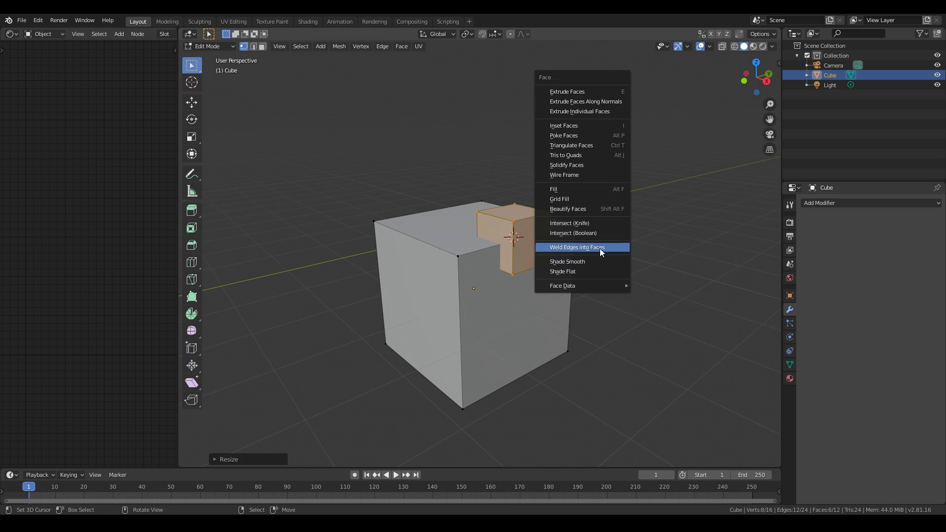
left_click(598, 235)
- Add a UV sphere to the mesh, scale it down and move it to the lower part of the cube's front vertical edge
key("shift+a")
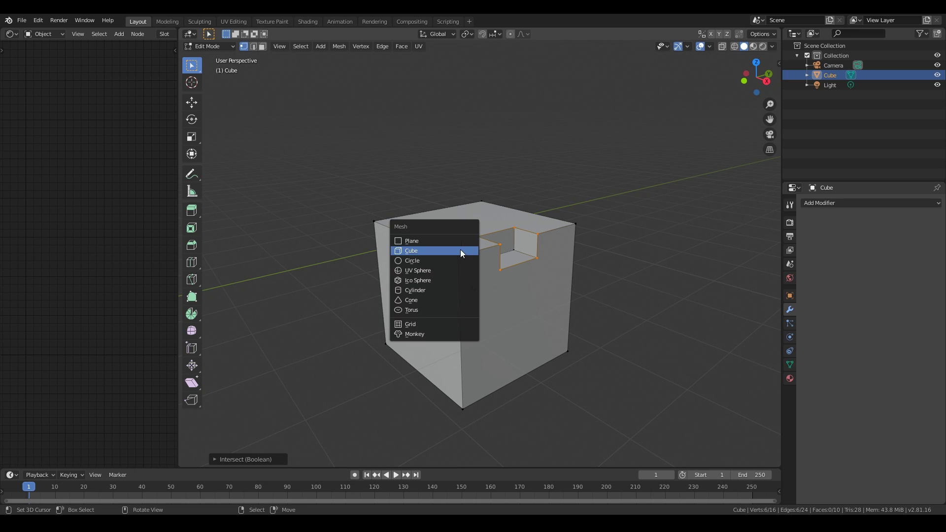
left_click(455, 270)
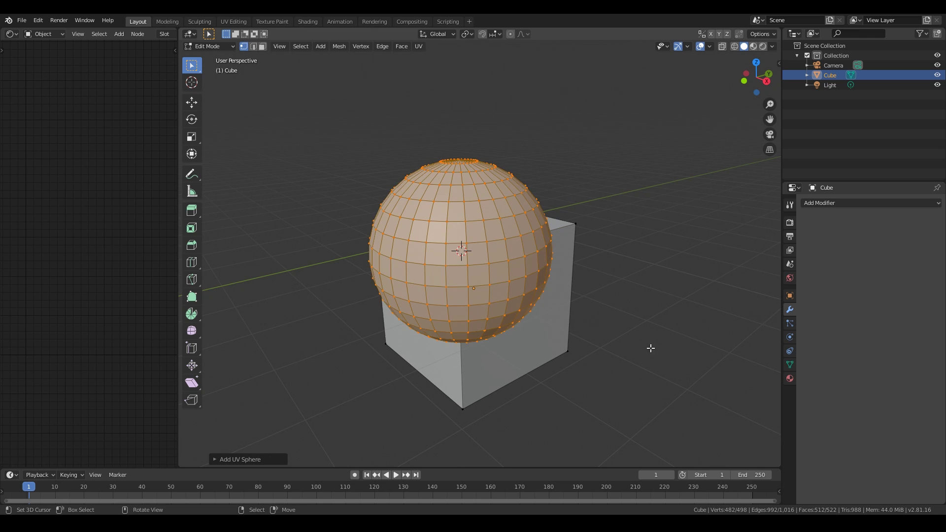
key("s")
left_click(572, 315)
middle_click_drag(505, 261, 480, 254)
key("g")
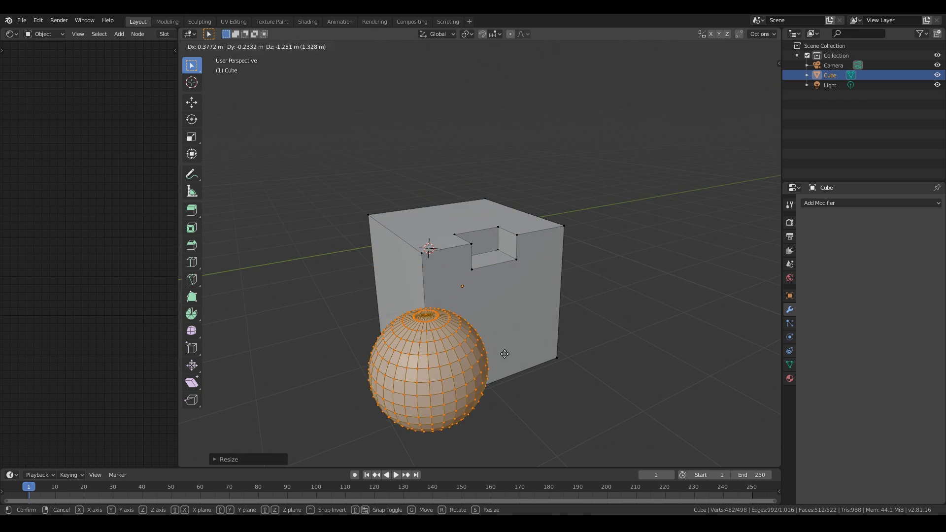
left_click(518, 363)
- Adjust the sphere's position over the vertical edge and subtract it from the cube with Intersect (Boolean)
middle_click_drag(418, 236, 483, 254)
key("g")
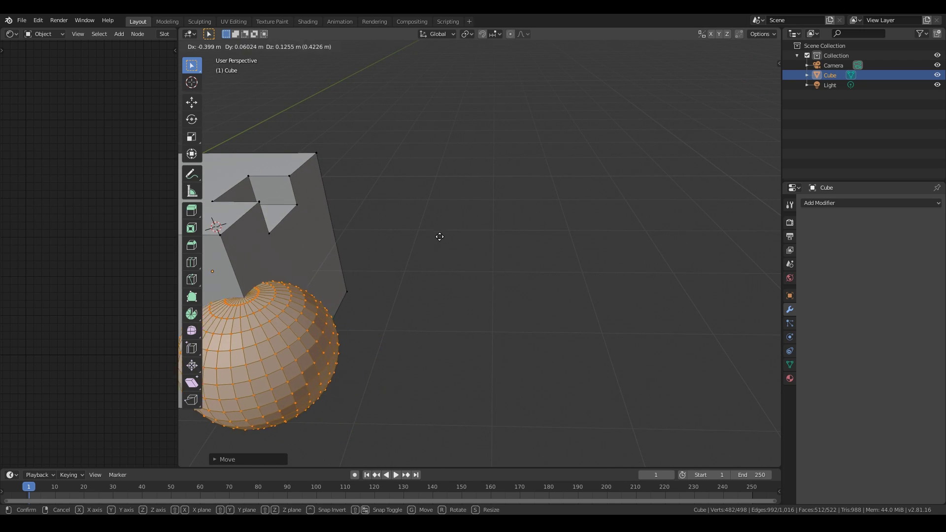
left_click(439, 236)
key("ctrl+f")
left_click(345, 271)
- Try to move a single vertex on the sphere cavity's inner ring, next to the cut's boundary
key("shift+grave")
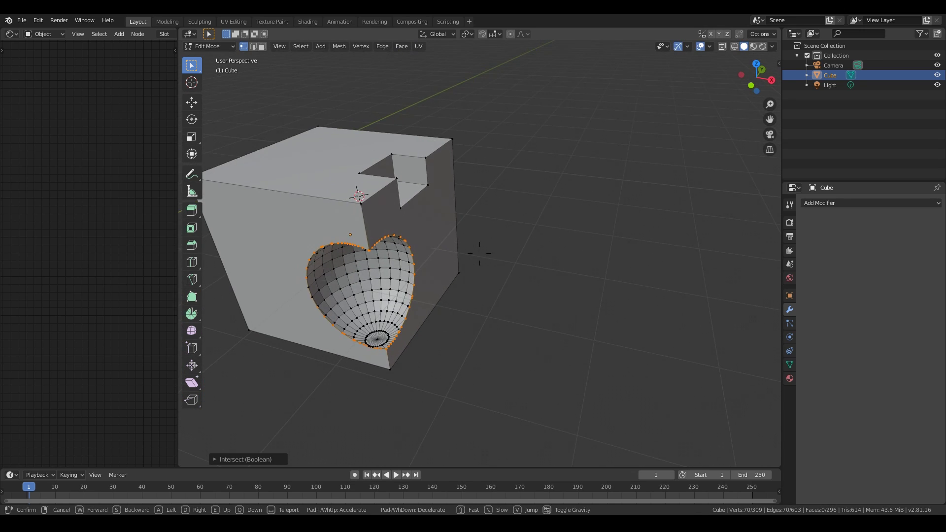
key("w")
left_click(479, 253)
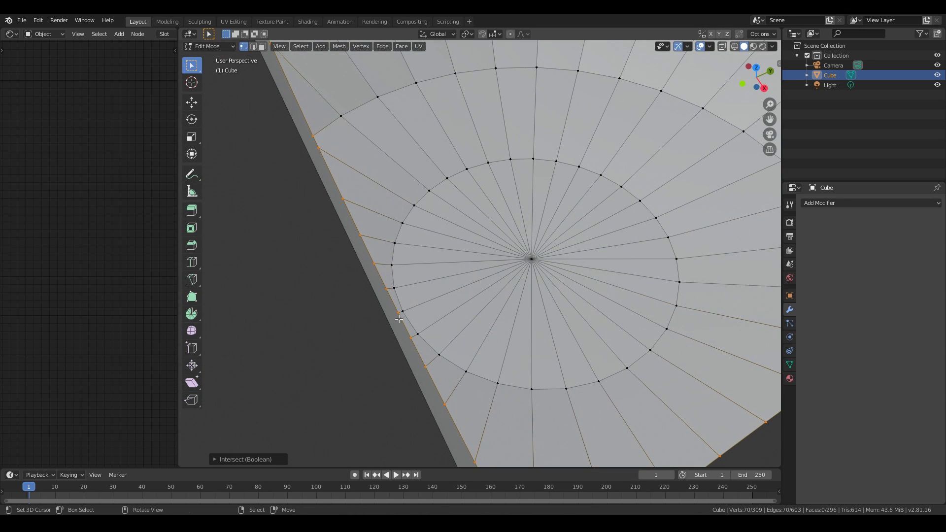
key("g")
right_click(441, 292)
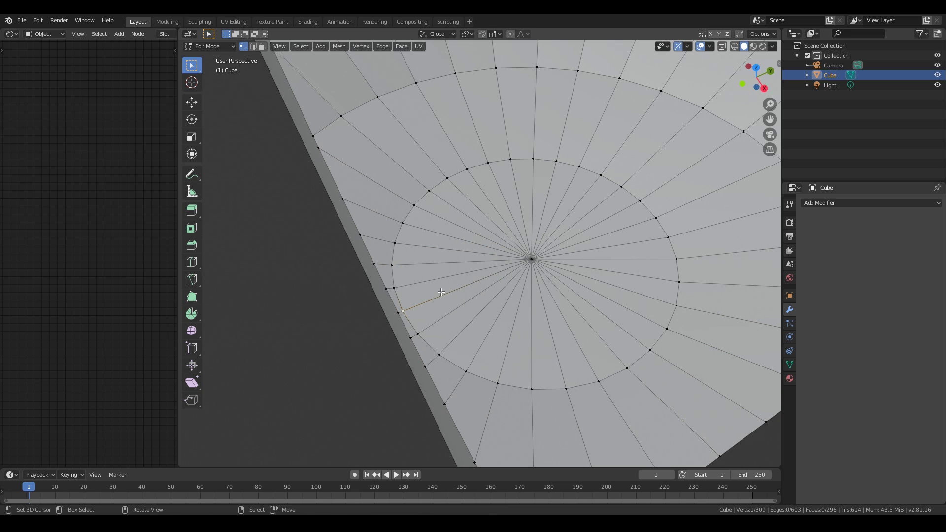
- Place the 3D cursor on the sphere cavity's rim on the large cube's front-left face, add a cube there and scale it down
key("shift+grave")
key("s")
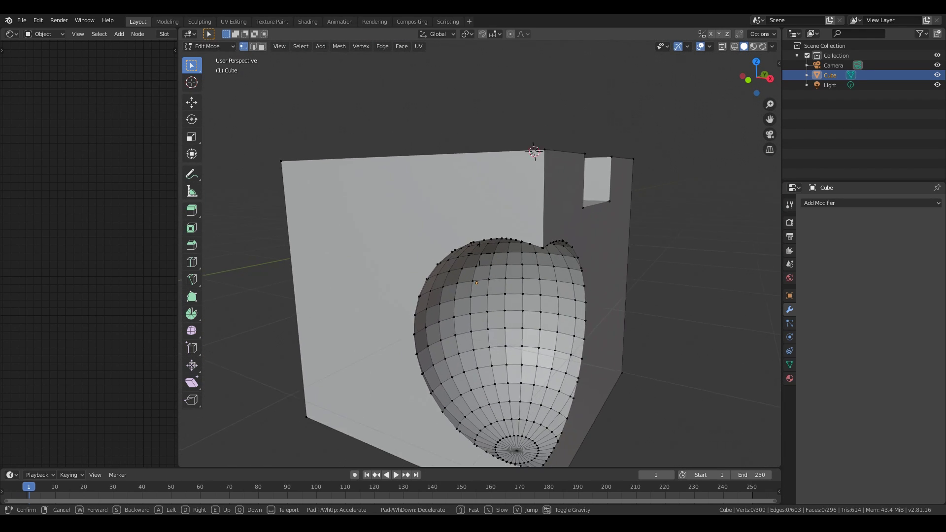
left_click(479, 253)
right_click(392, 309, "shift")
key("shift+a")
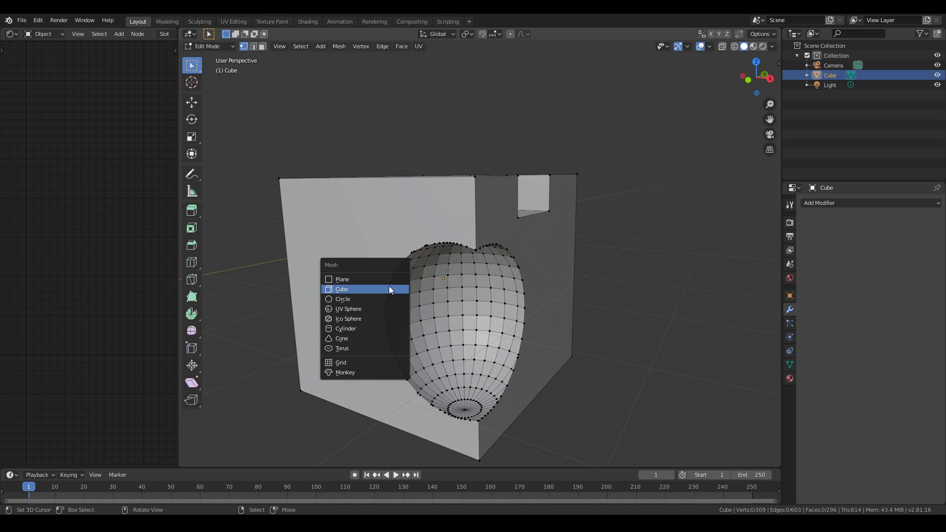
left_click(388, 288)
key("s")
left_click(459, 334)
- Flatten the small cube along Z, enlarge it across the cavity's rim and subtract it with Intersect (Boolean)
key("s")
key("z")
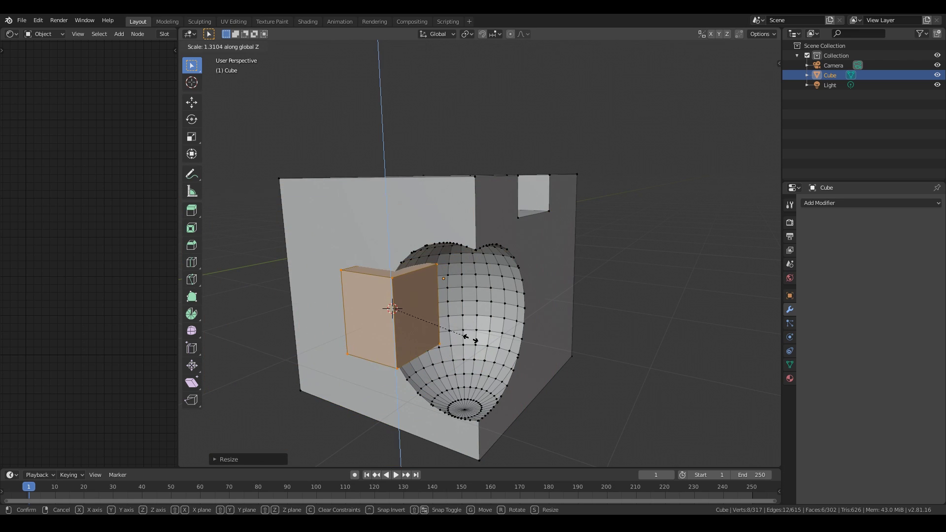
left_click(415, 322)
key("s")
left_click(459, 325)
key("ctrl+f")
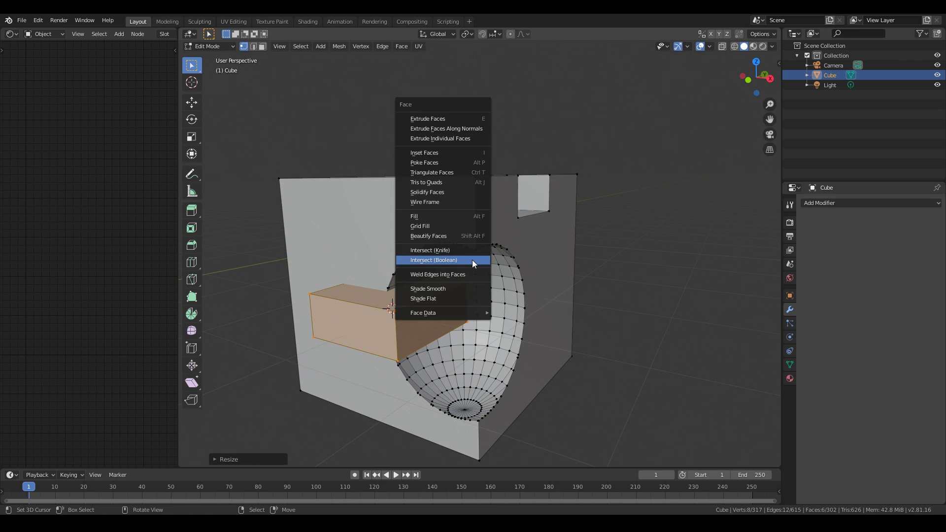
left_click(472, 259)
- Shade the cut cube smooth in Object Mode and enable Auto Smooth for its normals
key("shift+grave")
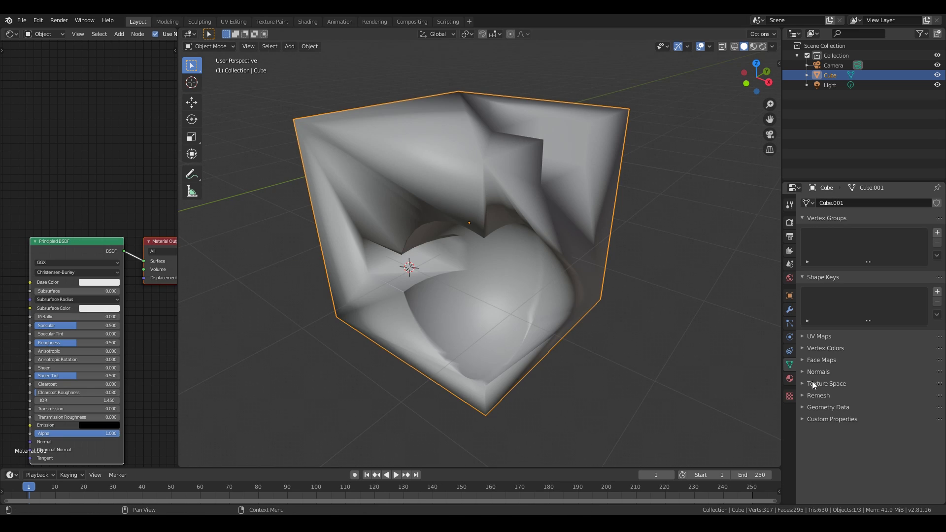
left_click(816, 383)
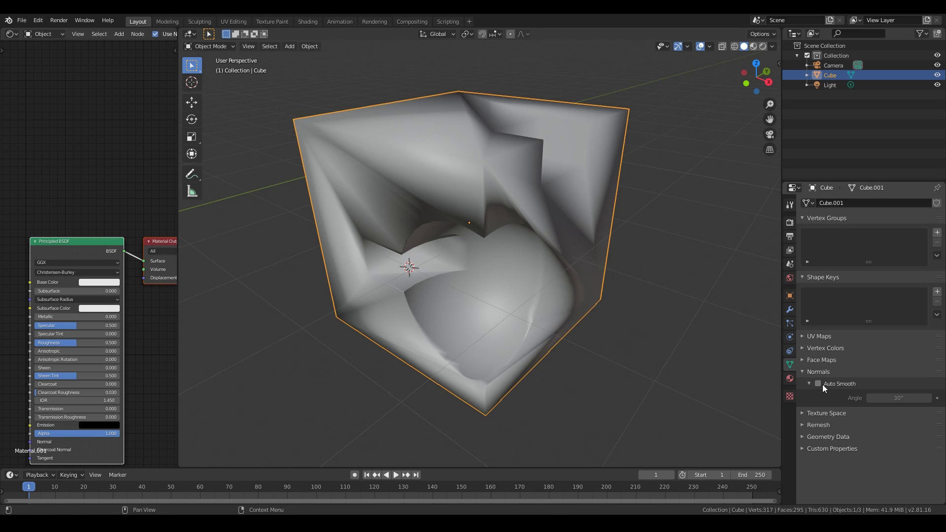
left_click(817, 383)
- Examine the smooth-shaded cube and its boolean cuts from several sides
key("shift+grave")
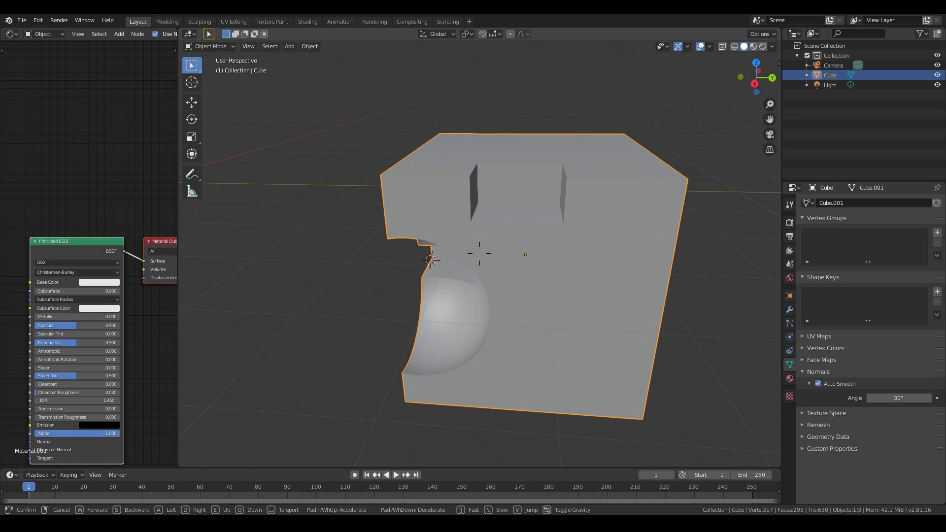
key("a")
key("w")
key("s")
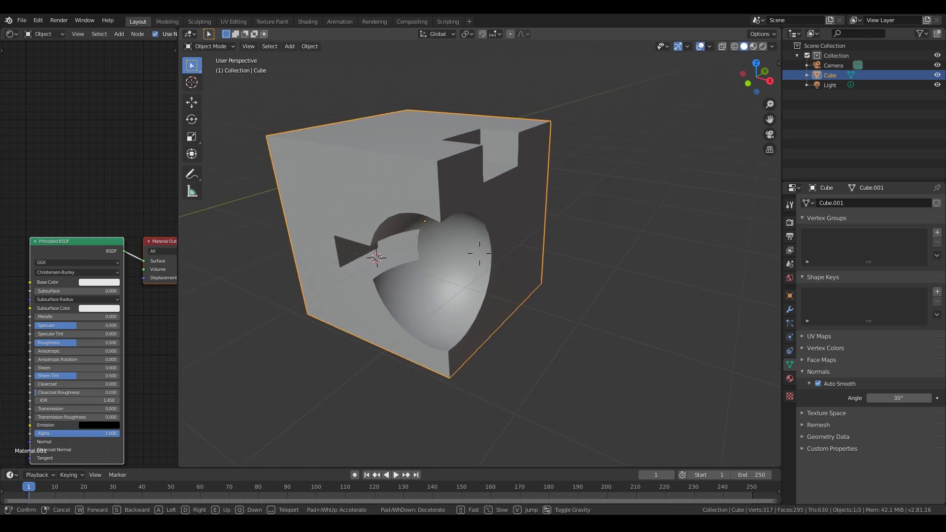
key("w")
key("s")
key("w")
key("s")
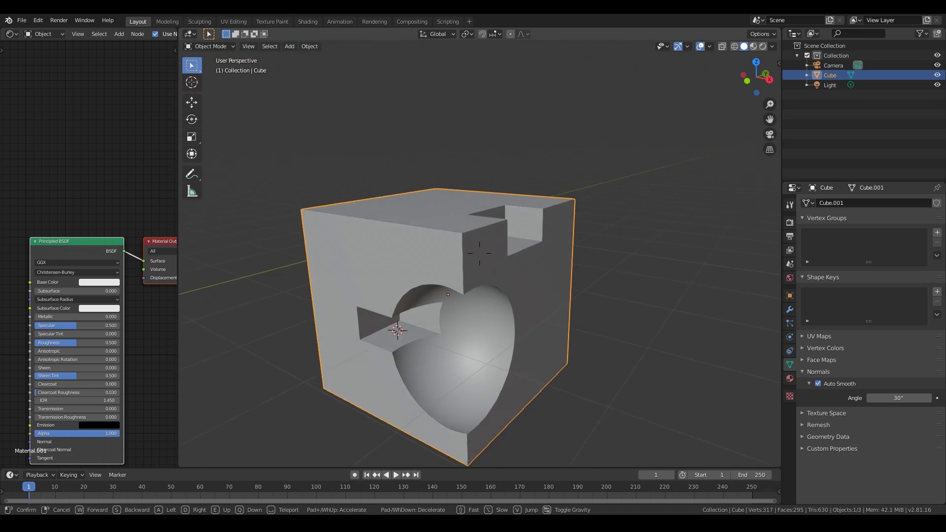
left_click(479, 253)
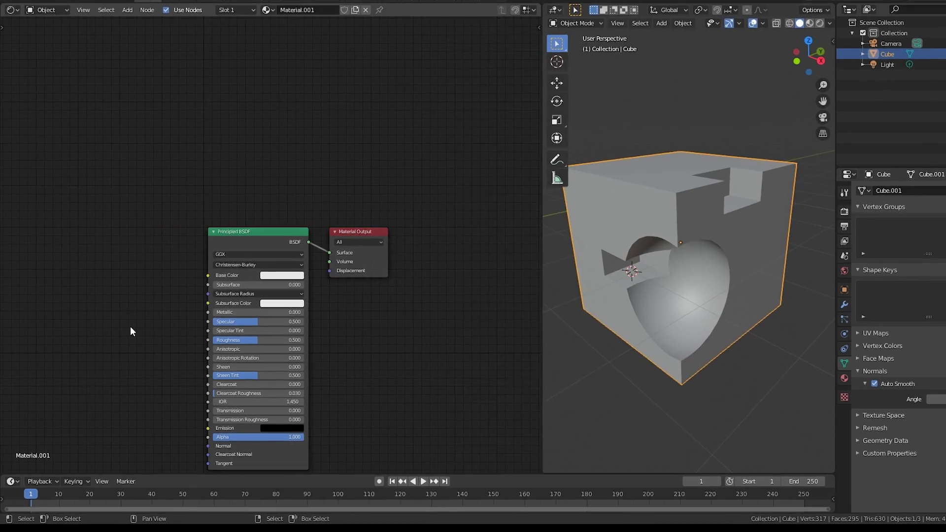
- Add a Bevel node to the cube's material and connect its Normal output to the Principled BSDF's Normal input
key("shift+a")
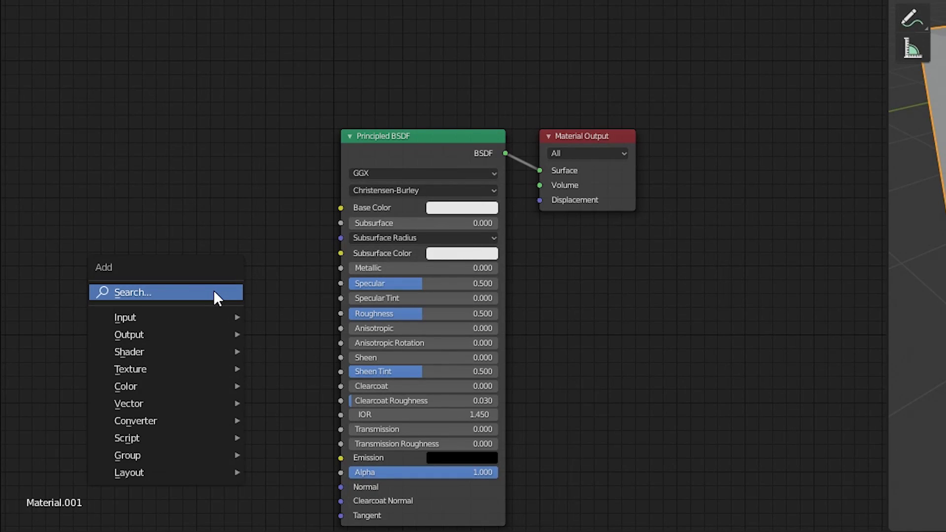
mouse_move(241, 317)
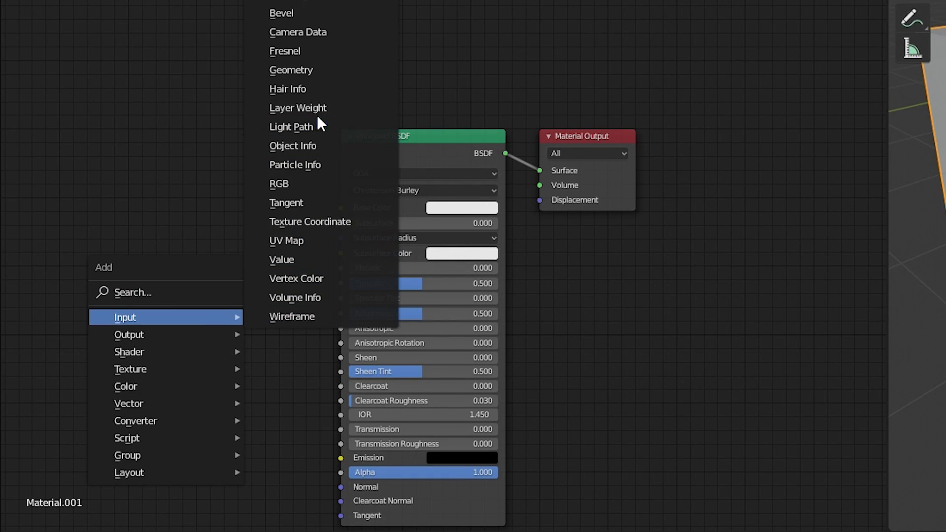
left_click(323, 16)
left_click(87, 341)
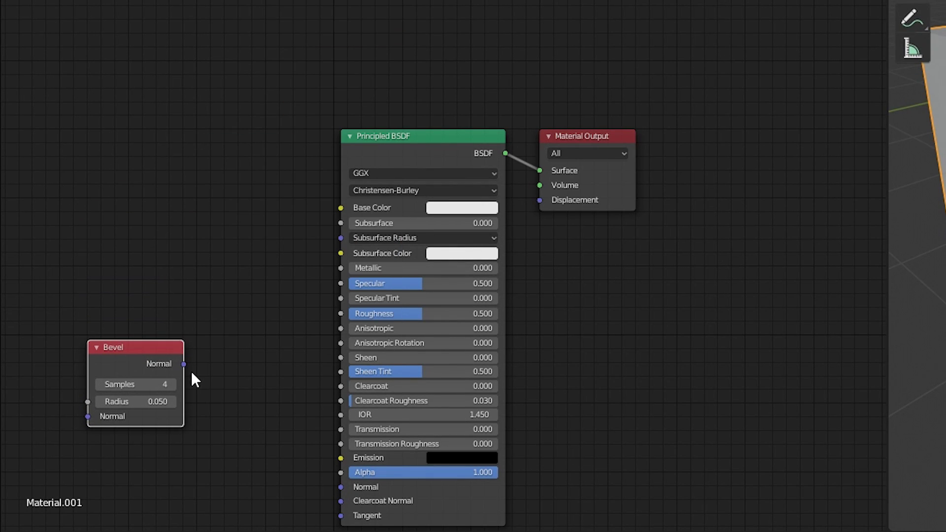
left_click_drag(329, 492, 337, 486)
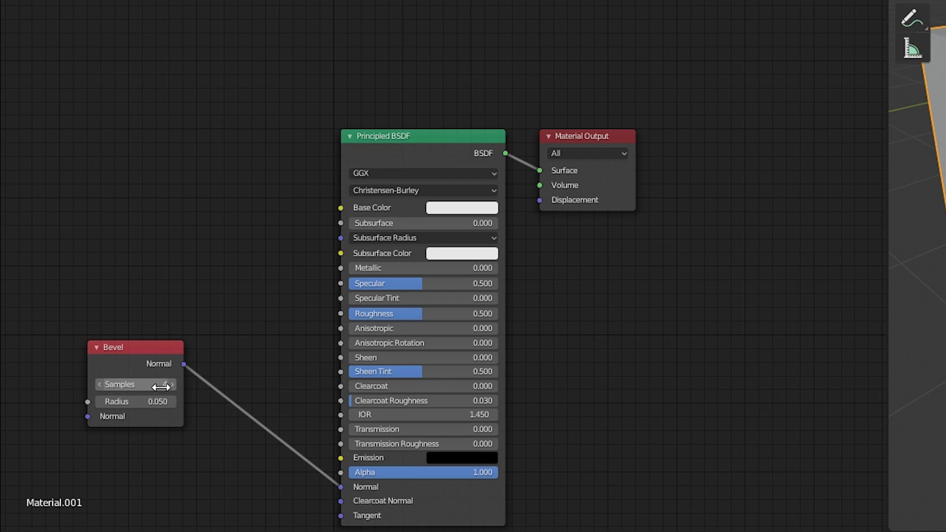
- Set the Bevel node's samples to 16 and preview the cube's edges in rendered shading
type("16")
key("Return")
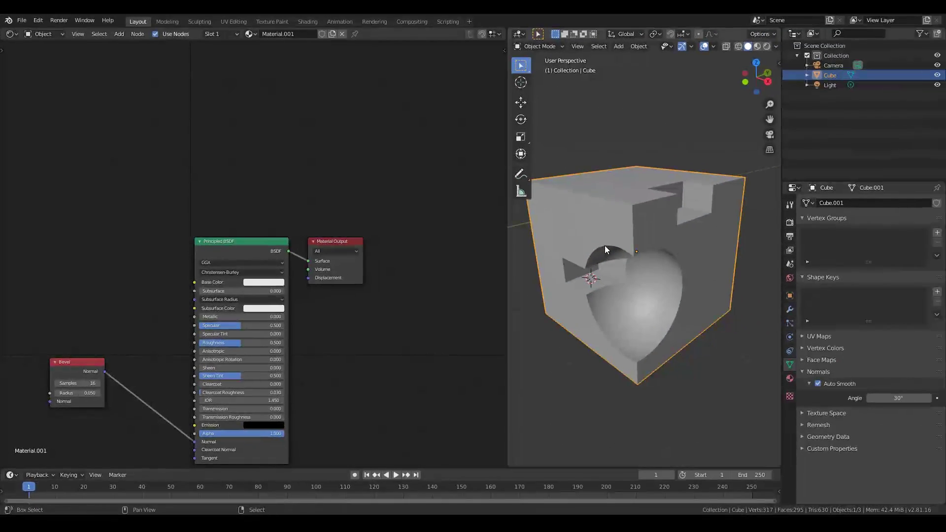
key("shift+z")
key("shift+grave")
key("w")
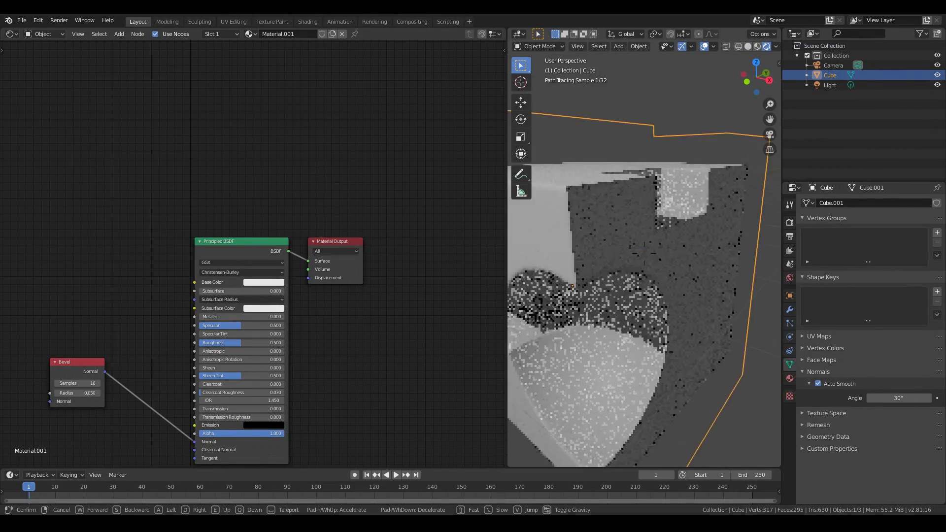
key("s")
key("w")
key("s")
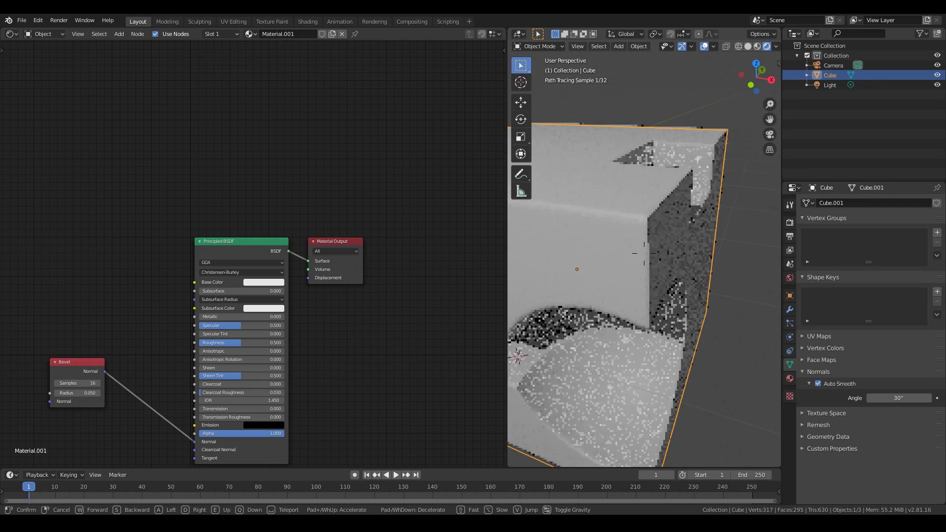
key("d")
left_click(644, 253)
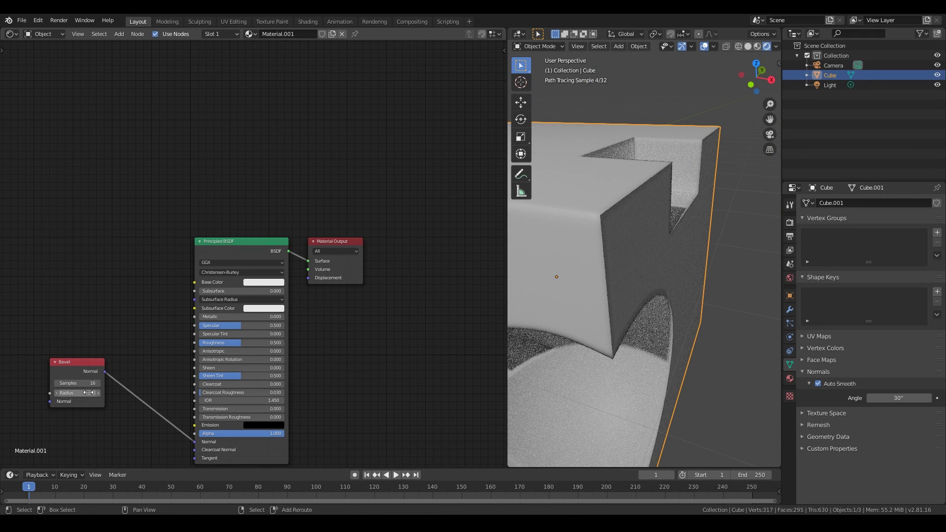
- Unlink the Bevel node from the Principled BSDF's Normal input to compare the edges, and link it again
mouse_move(88, 392)
left_mouse_down()
mouse_move(105, 392)
mouse_move(82, 392)
left_mouse_up()
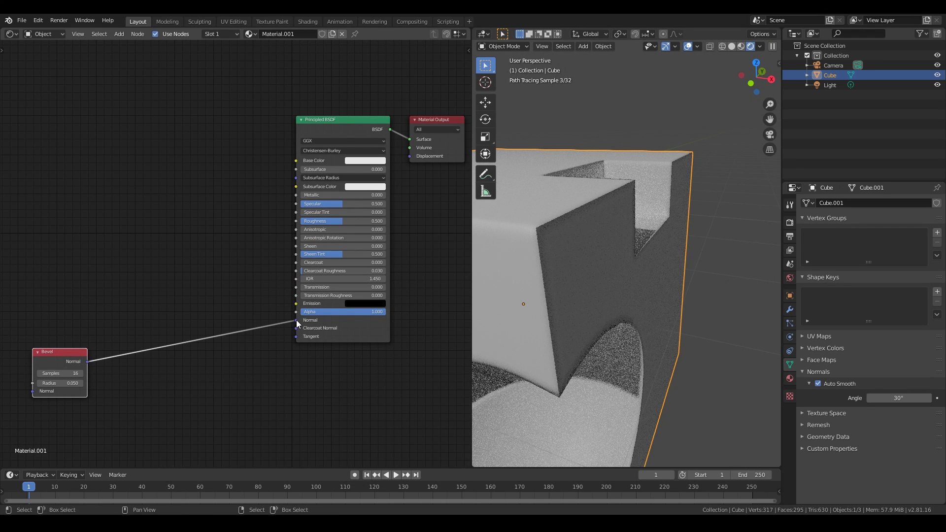
left_click_drag(296, 320, 217, 334)
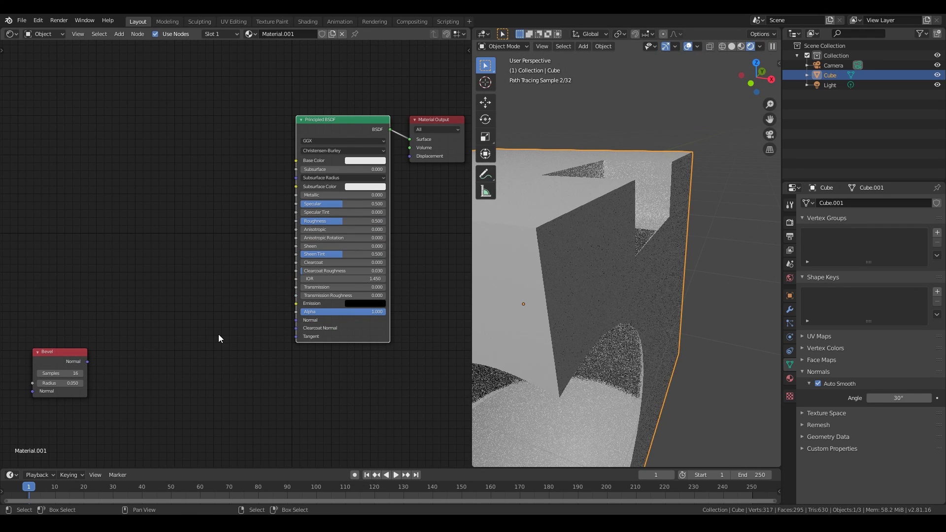
left_click_drag(88, 362, 295, 320)
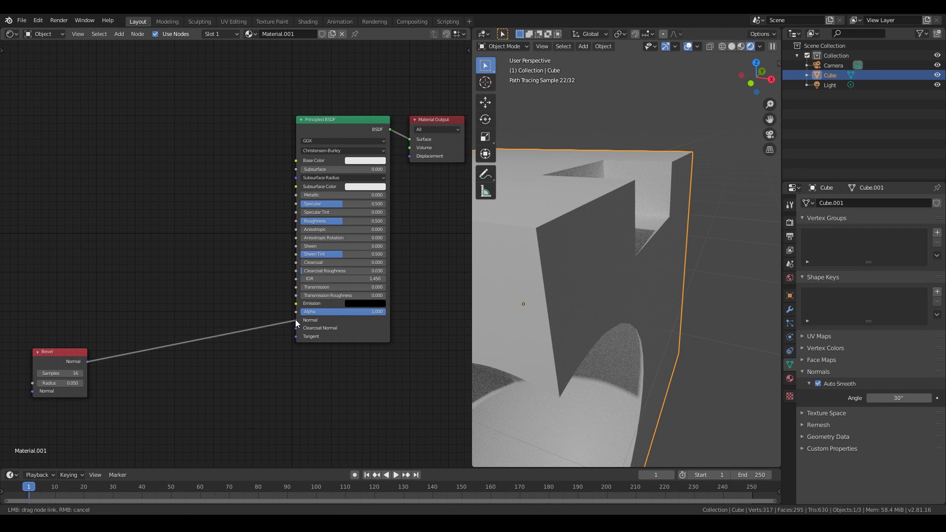
- Add a Geometry node above the Bevel node and connect its Normal output to the Principled BSDF's Normal input
key("shift+a")
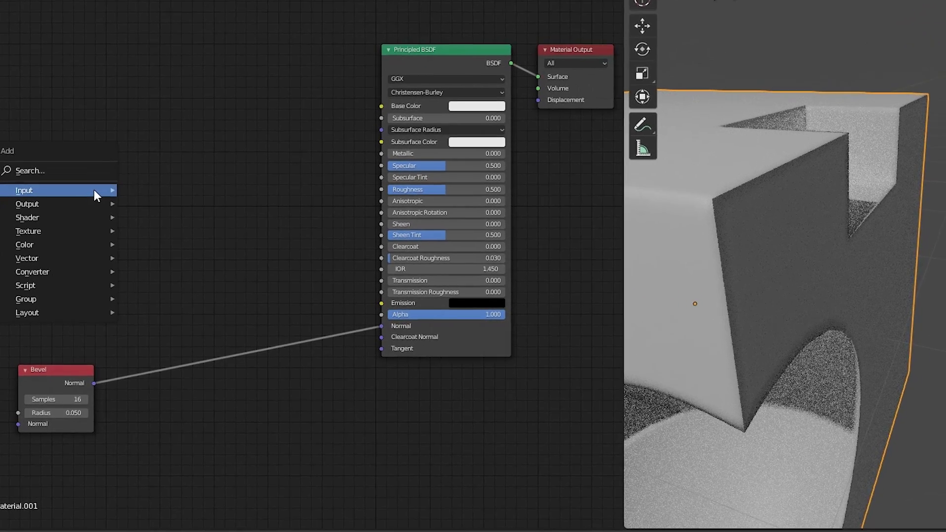
mouse_move(94, 190)
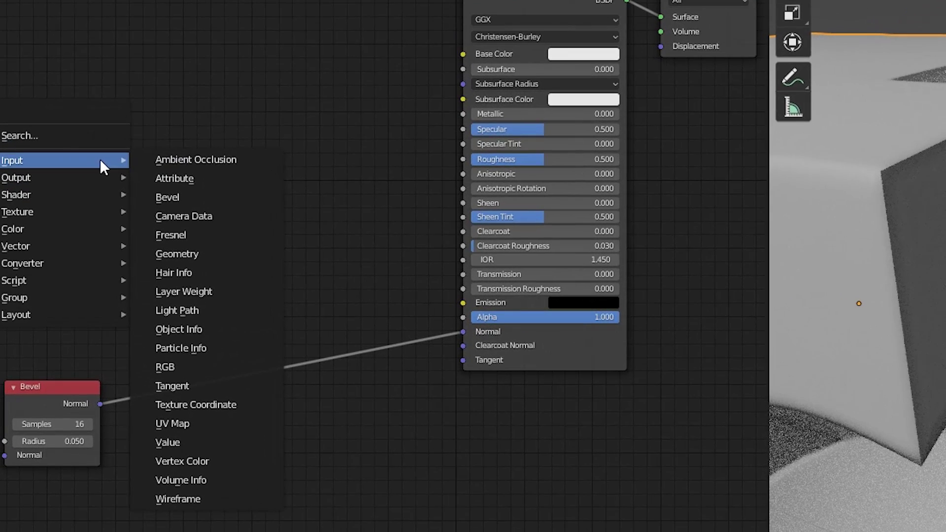
left_click(198, 252)
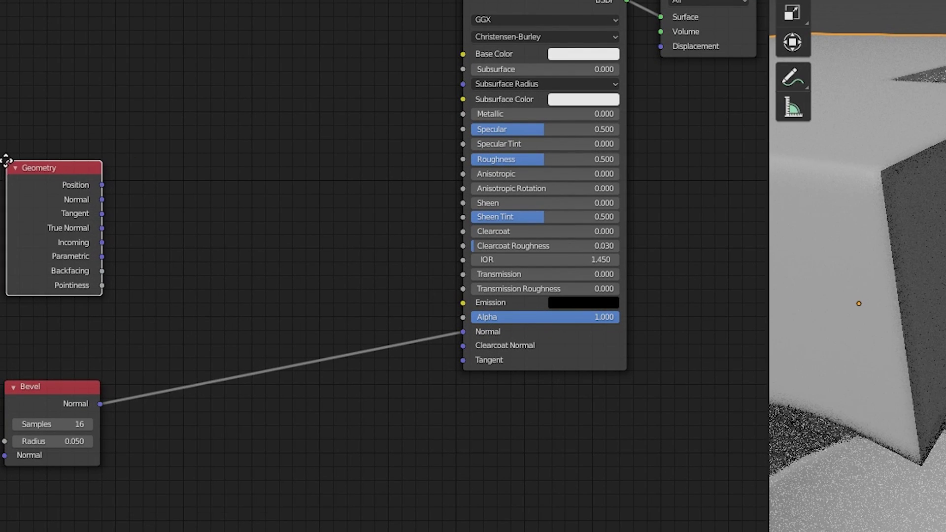
left_click(11, 165)
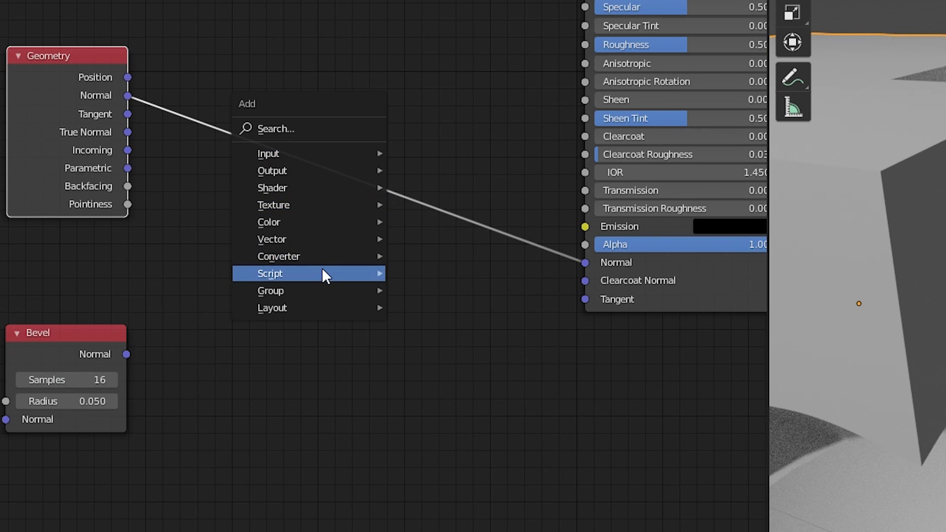
- Insert a Vector Math node set to Dot Product after the Geometry normal and link the Bevel normal to its second vector input
mouse_move(324, 256)
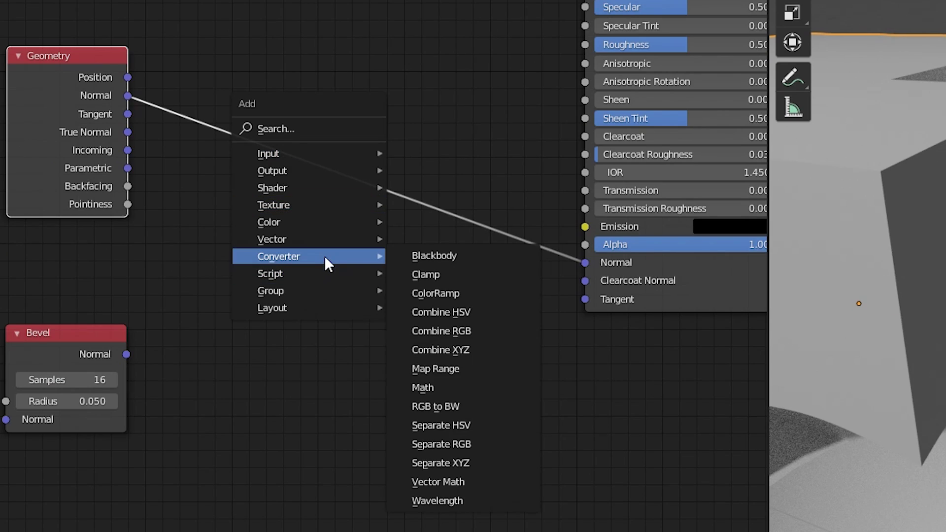
left_click(466, 483)
left_click(242, 102)
left_click(280, 156)
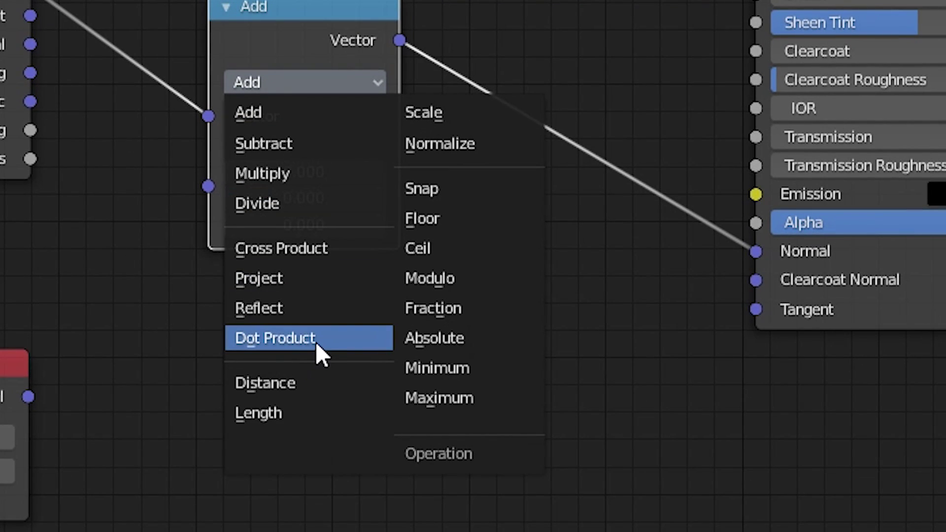
left_click(341, 339)
left_click_drag(62, 382, 219, 197)
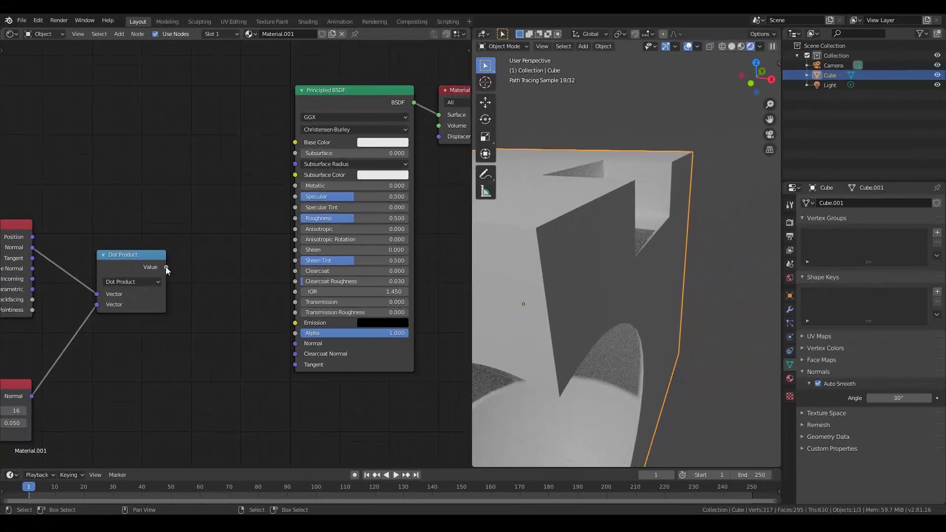
- Connect the Dot Product's value to the Principled BSDF's Base Color and insert a ColorRamp node into that link
left_click_drag(299, 141, 296, 142)
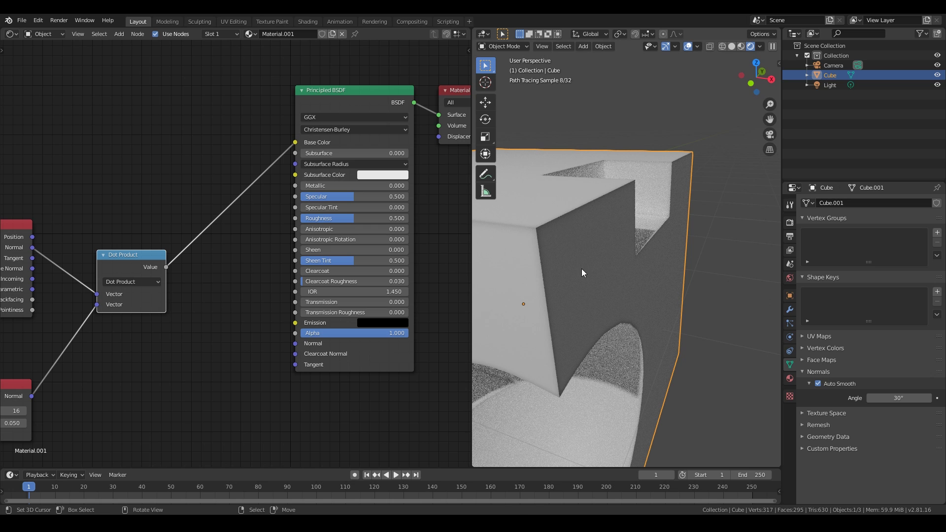
middle_click_drag(581, 272, 586, 325)
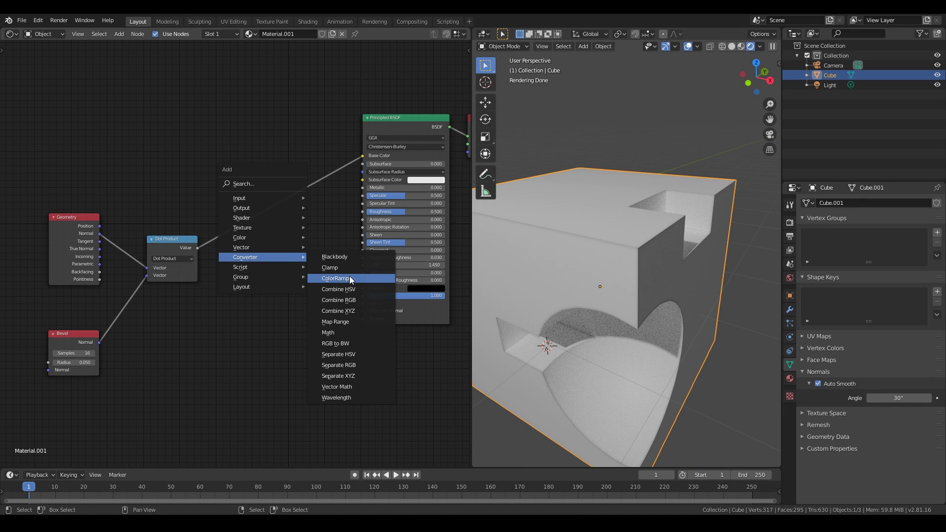
left_click(351, 279)
left_click(216, 152)
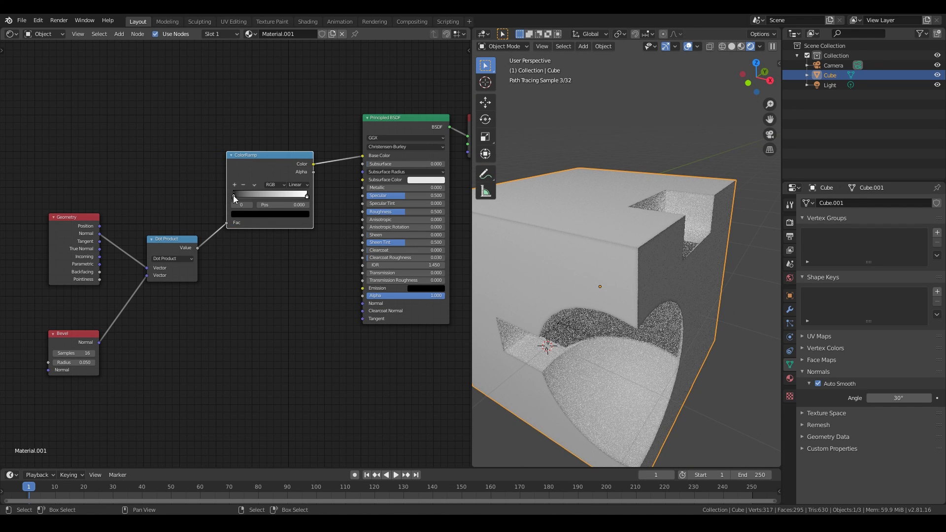
- Move the ColorRamp's black stop close to the white stop and change its colour to white
left_click_drag(233, 196, 288, 196)
left_click(270, 215)
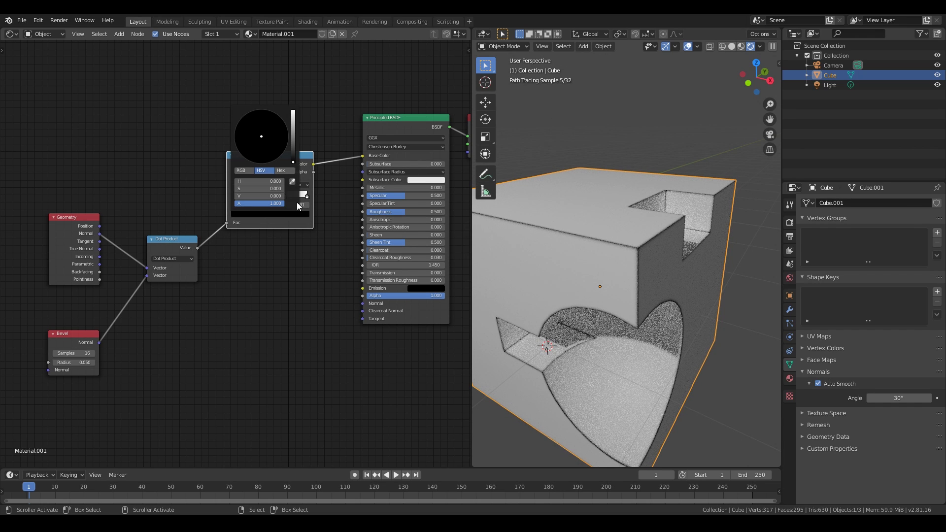
left_click_drag(294, 136, 293, 109)
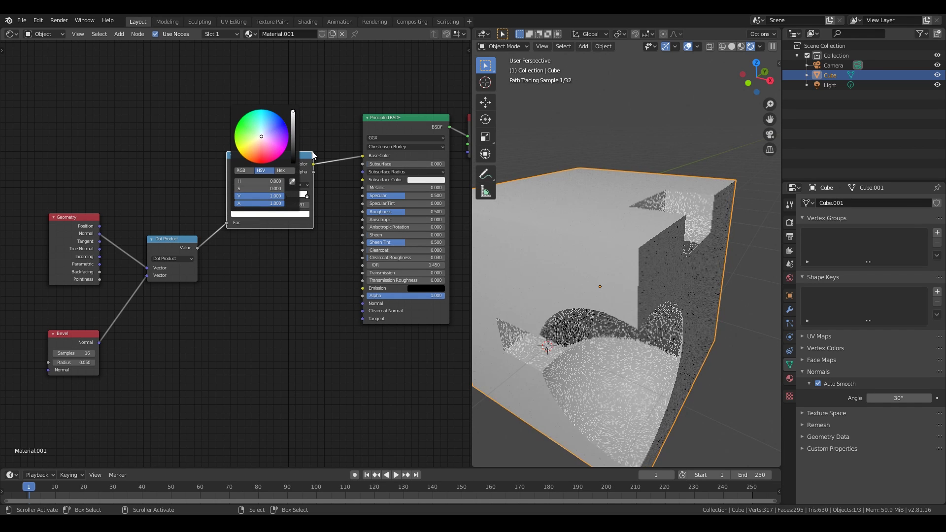
- Change the colour of the ColorRamp's end stop at position 1.000 to grey
left_click(306, 197)
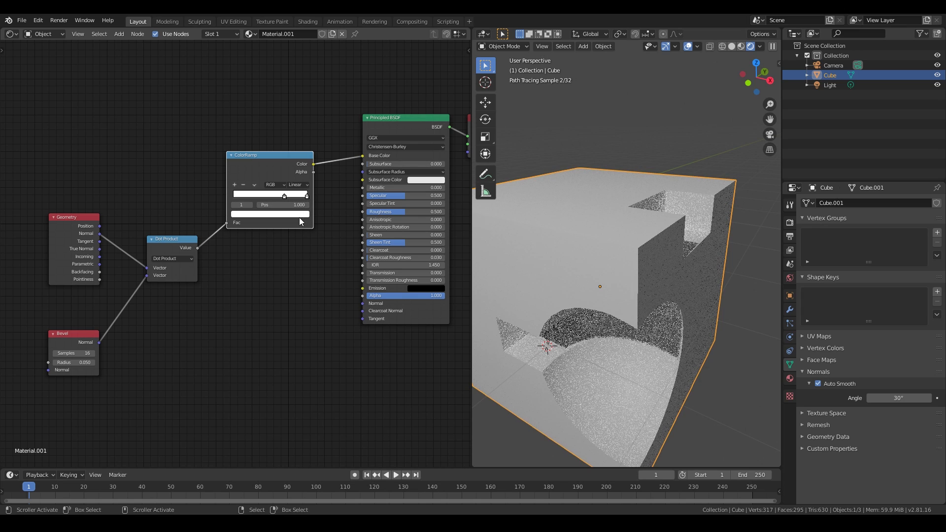
left_click(302, 217)
left_click(293, 141)
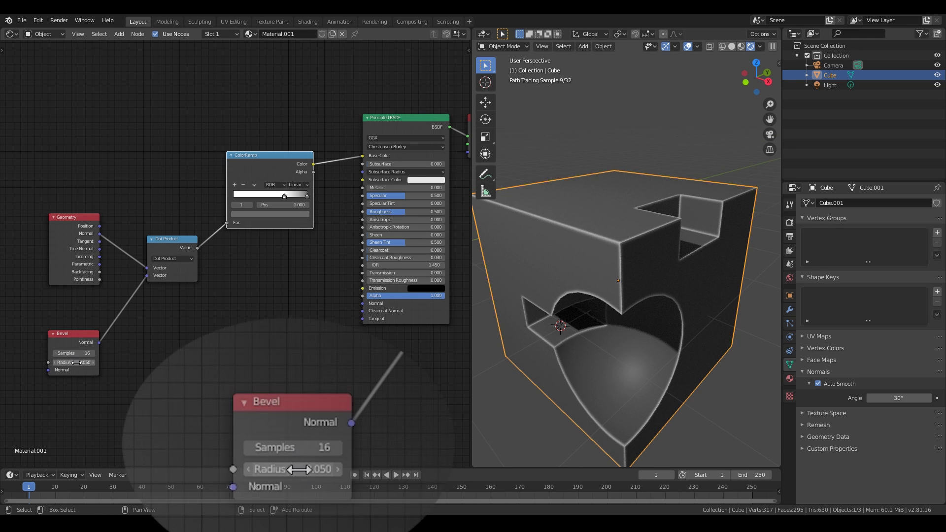
- Raise the Bevel node's radius to 0.220 and inspect the wider edge highlights on the cube up close
left_click_drag(75, 362, 91, 362)
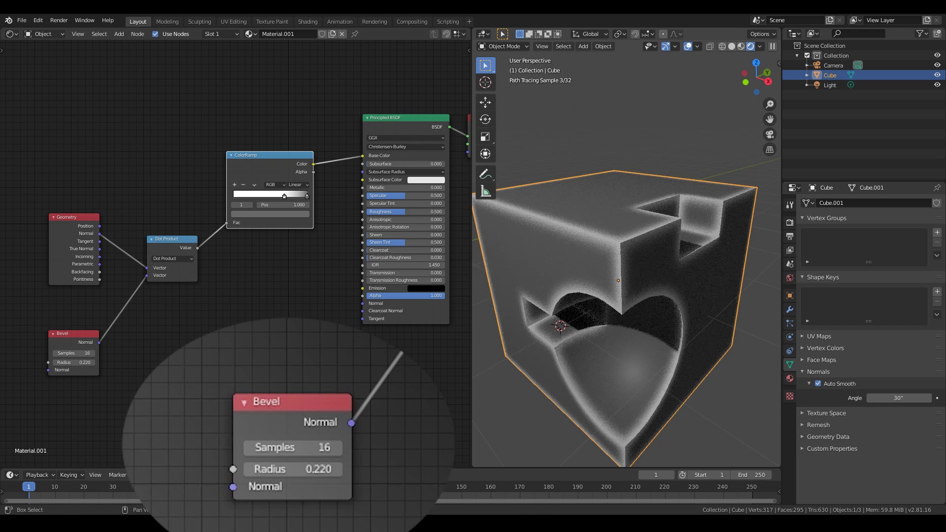
key("shift+grave")
key("w")
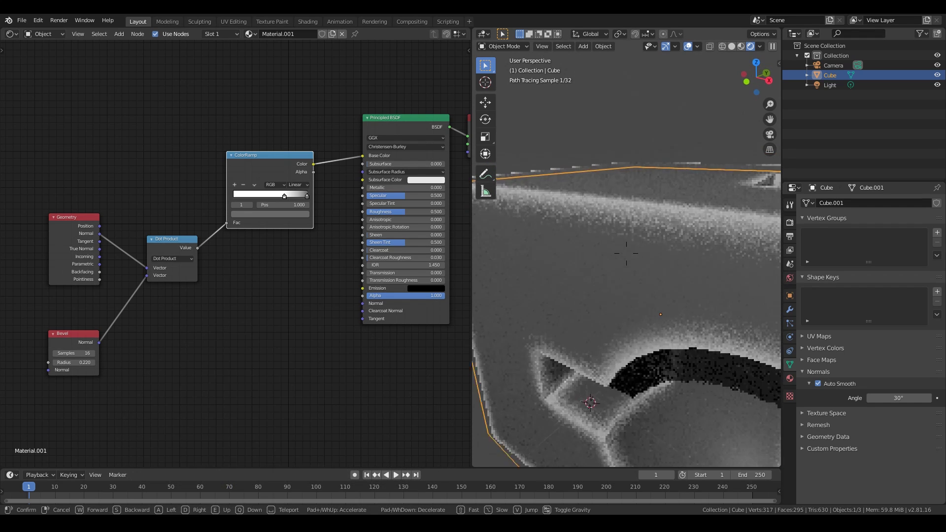
key("s")
key("d")
left_click(661, 267)
- Select the three linked boxes crossing the cube's upper front edge and cut them out with Intersect (Boolean)
key("alt+a")
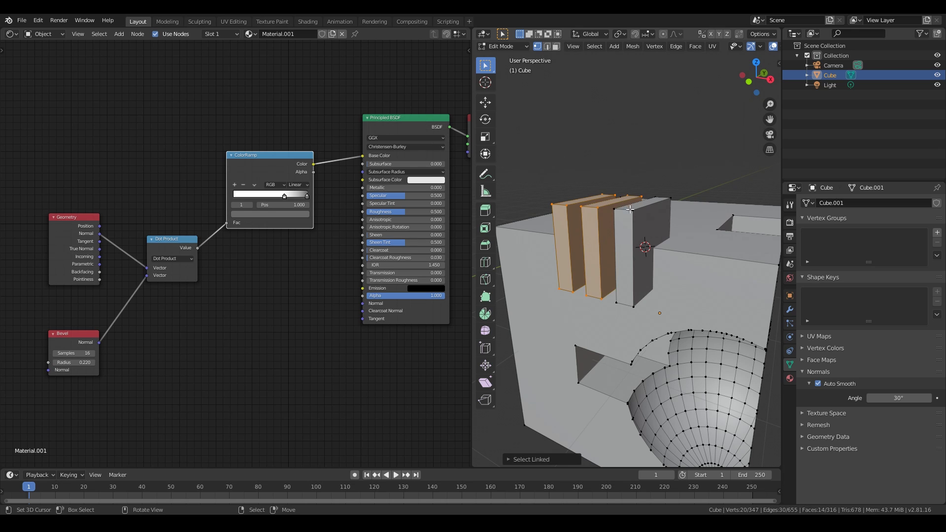
key("l")
key("ctrl+f")
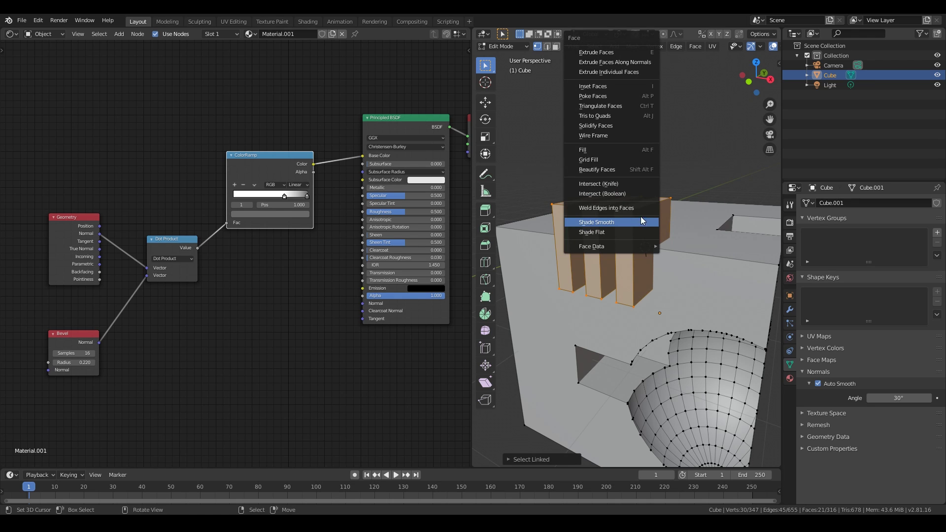
left_click(637, 193)
- Bevel the upper front edges of the two ribs between the new slots, then clear the selection
middle_click_drag(637, 193, 618, 252)
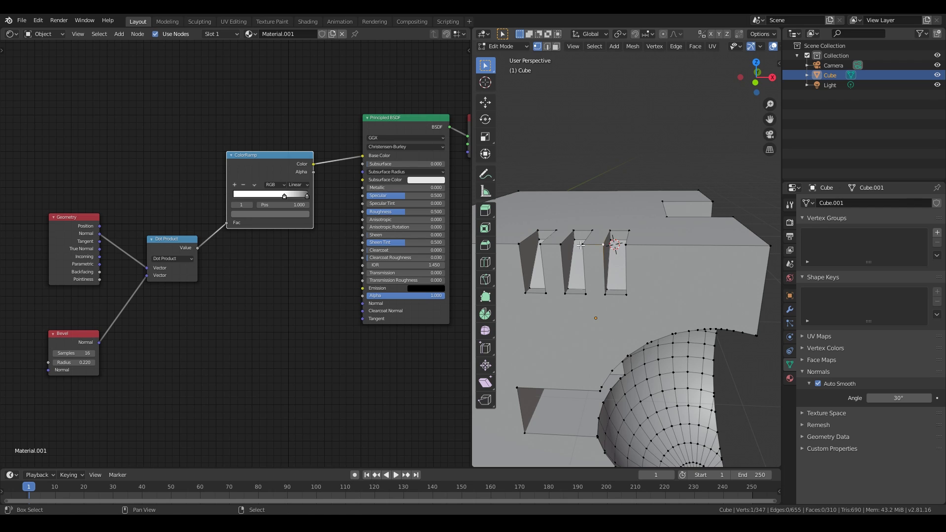
middle_click_drag(539, 245, 640, 246)
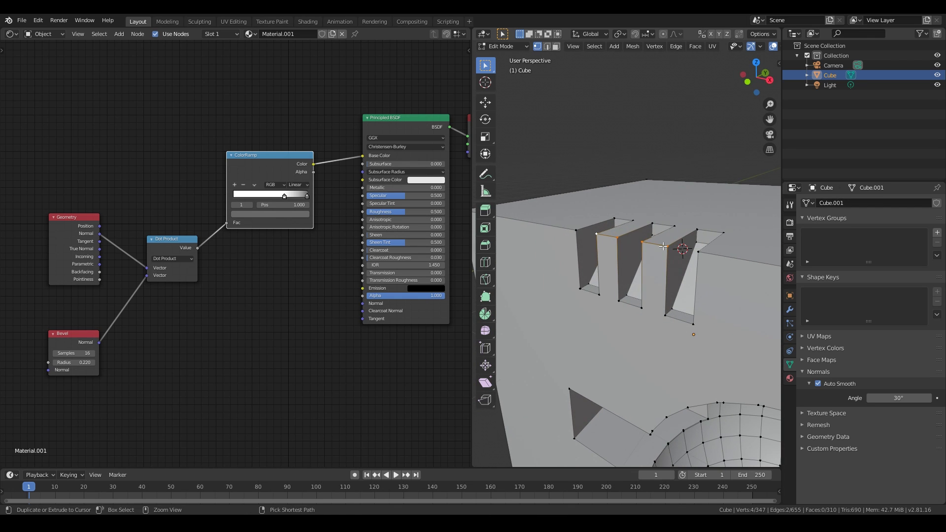
key("ctrl+b")
left_click(678, 259)
key("alt+a")
- Switch the cube back to Object Mode with rendered shading and examine the edge highlights around the new slots
key("shift+grave")
key("s")
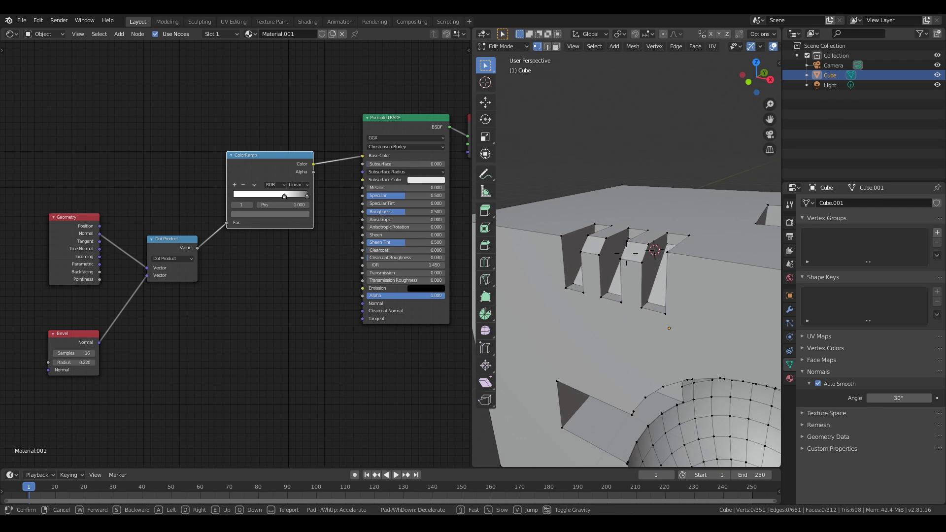
key("w")
key("s")
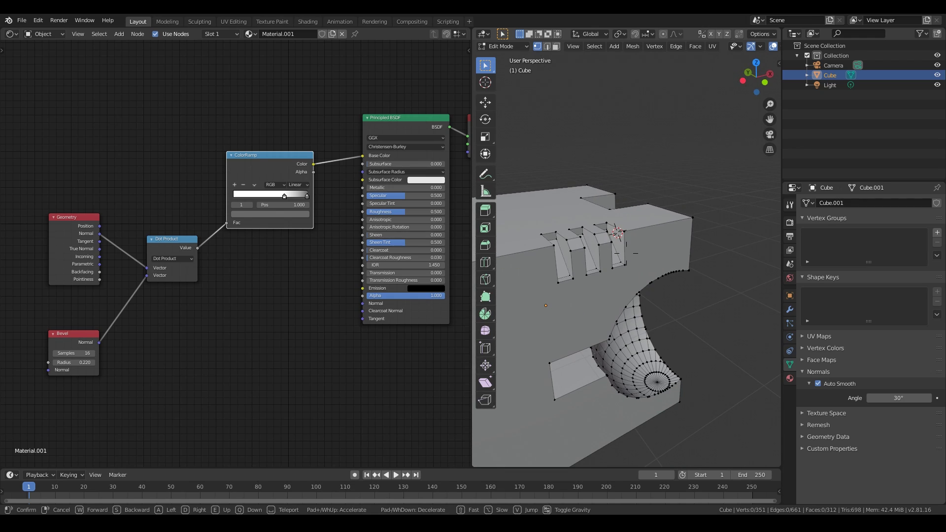
key("shift+z")
key("shift+grave")
key("d")
left_click(626, 254)
key("Tab")
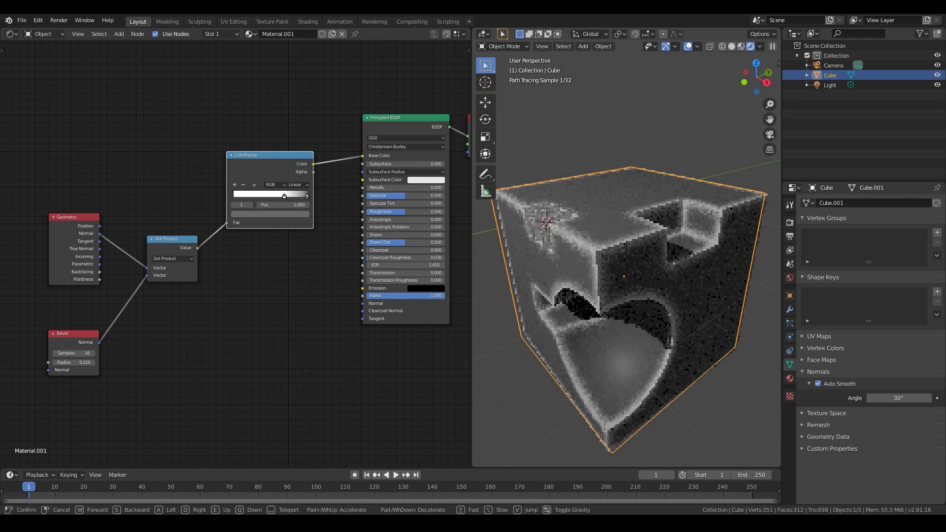
middle_click_drag(626, 254, 657, 266)
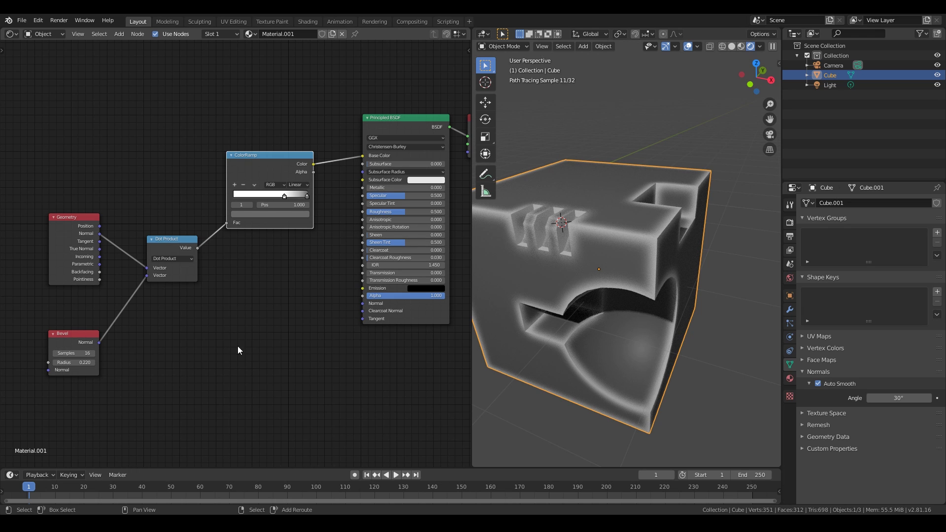
middle_click_drag(615, 296, 722, 332)
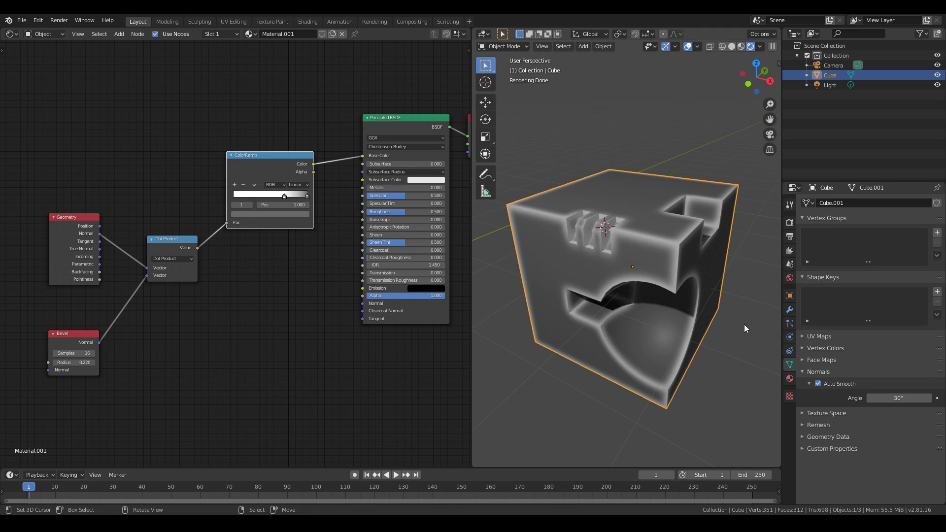
middle_click_drag(744, 325, 552, 327)
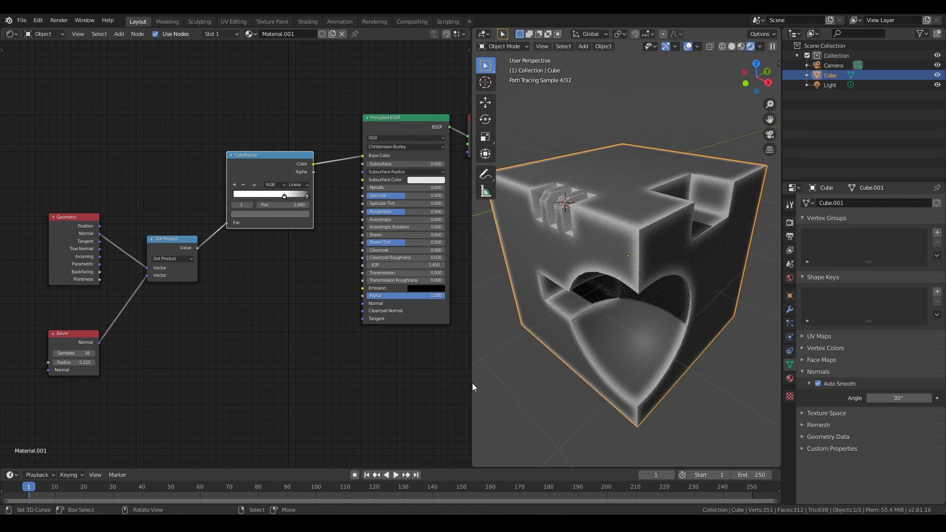
- Widen the 3D viewport beside the node editor and examine the edge highlights around the rounded cutout up close
left_click_drag(472, 383, 367, 364)
key("shift+grave")
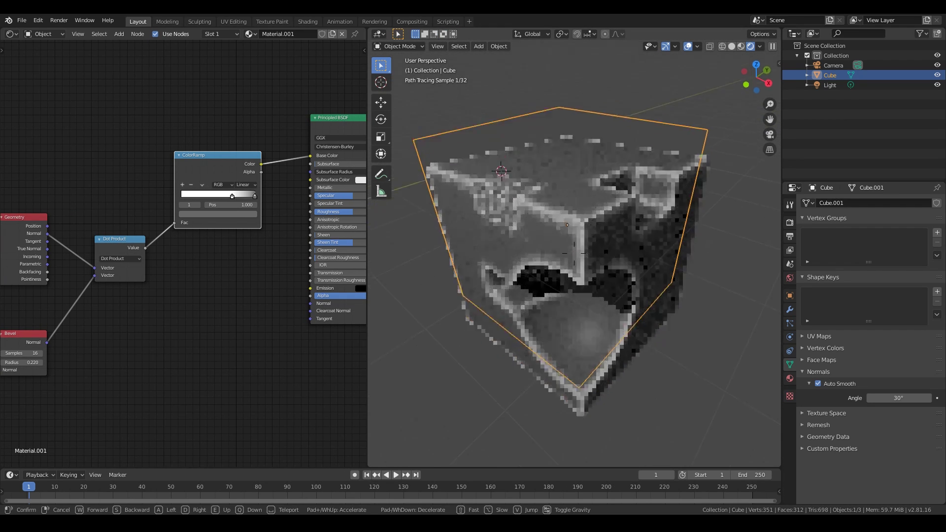
key("w")
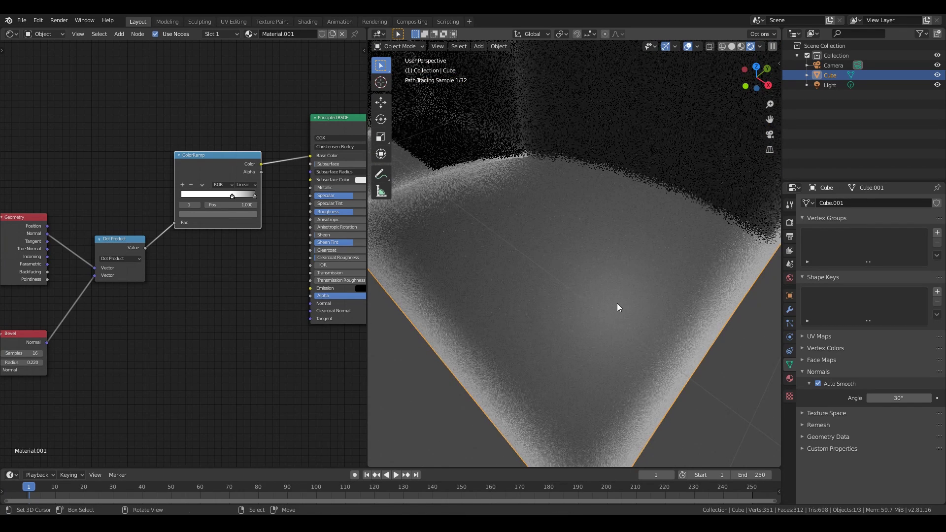
left_click(573, 253)
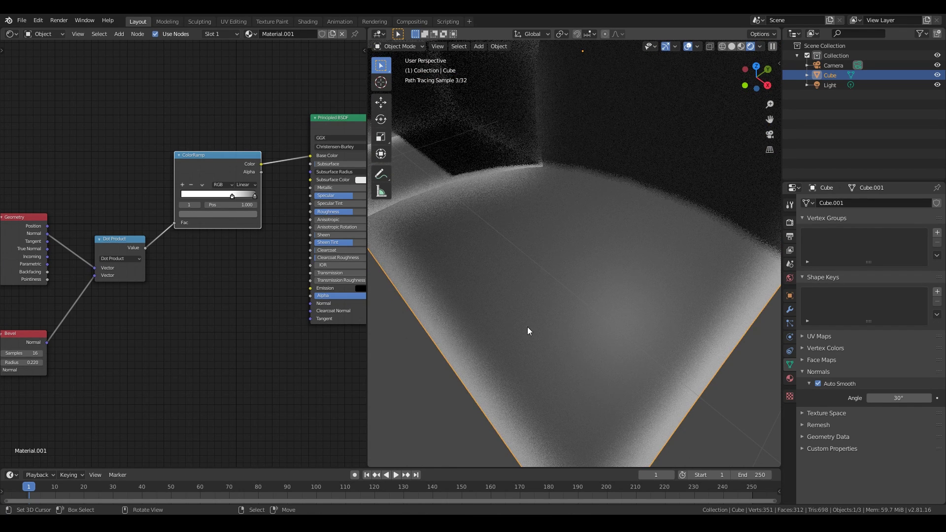
key("shift+grave")
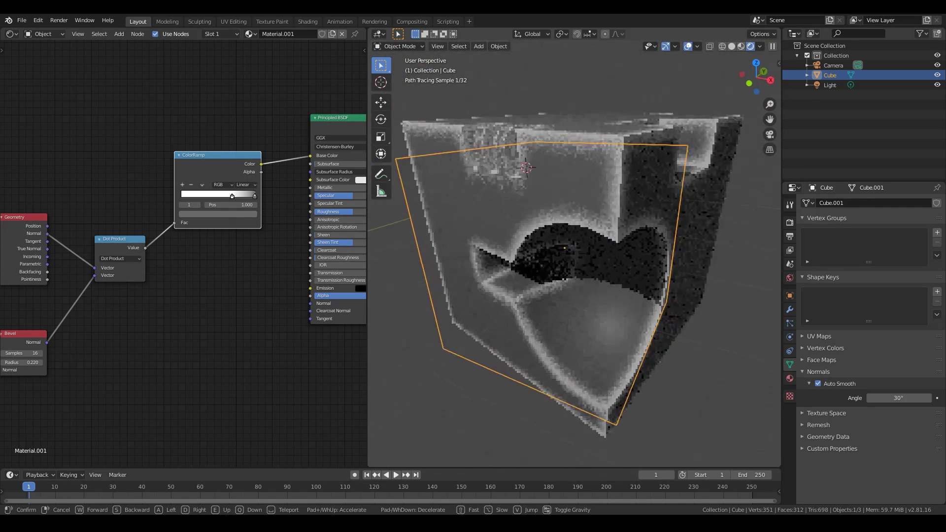
key("w")
key("s")
left_click(574, 253)
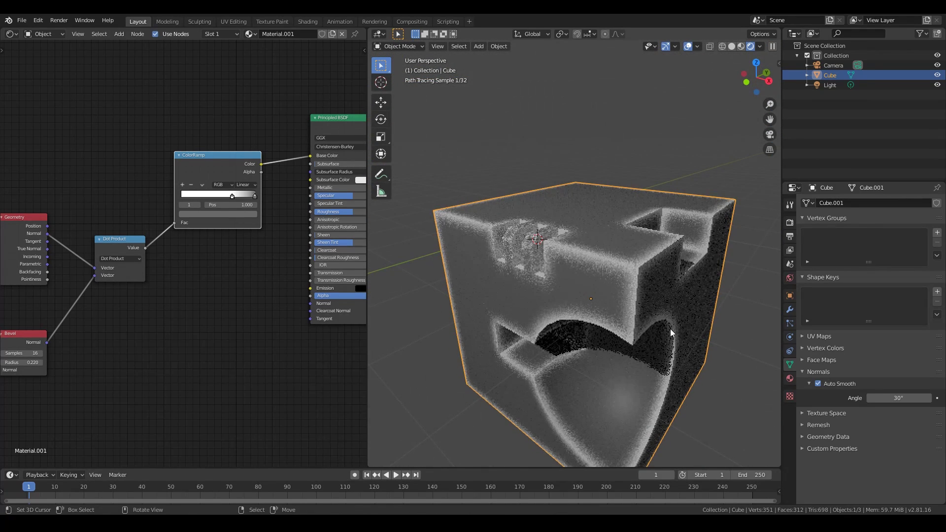